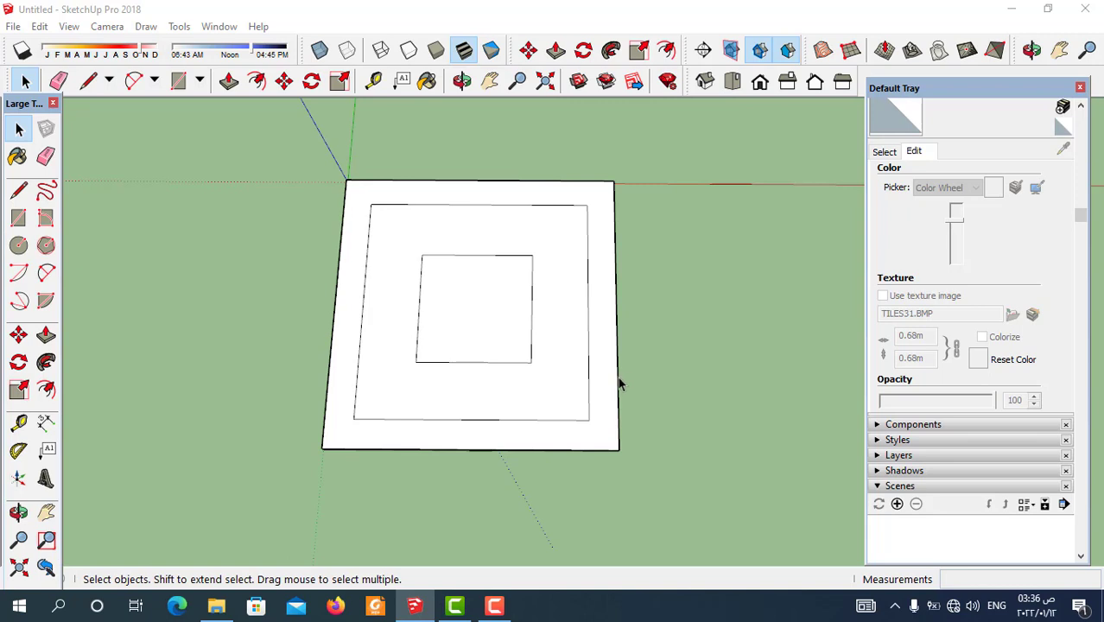
- Import the TILES12 marble image as a texture
mouse_move(627, 380)
middle_down()
mouse_move(613, 394)
mouse_move(619, 407)
middle_up()
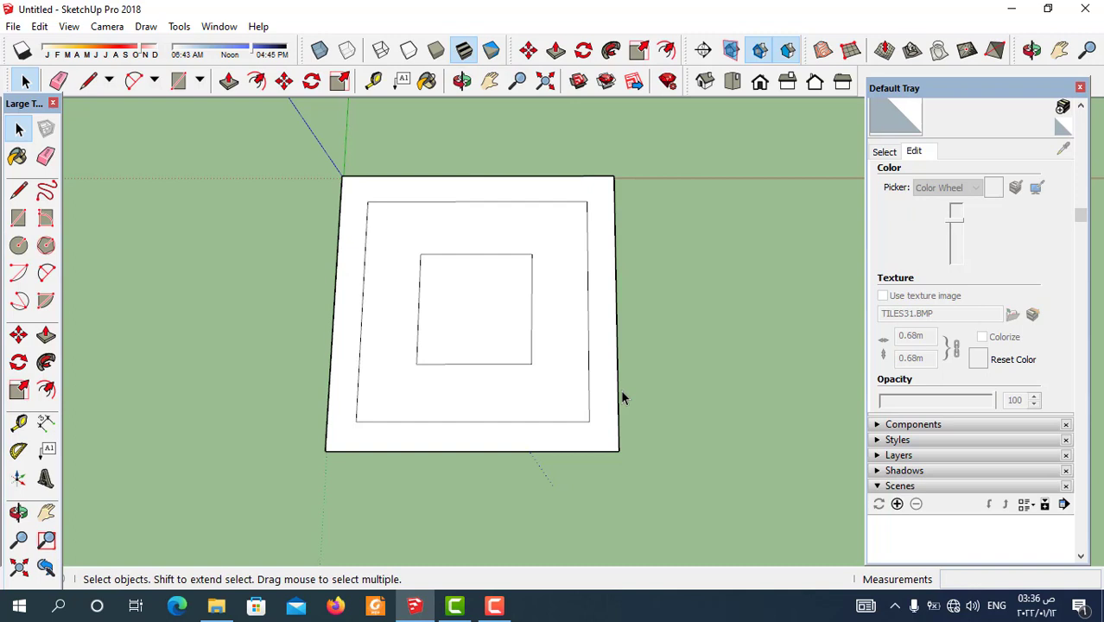
scroll(525, 369, up, 2)
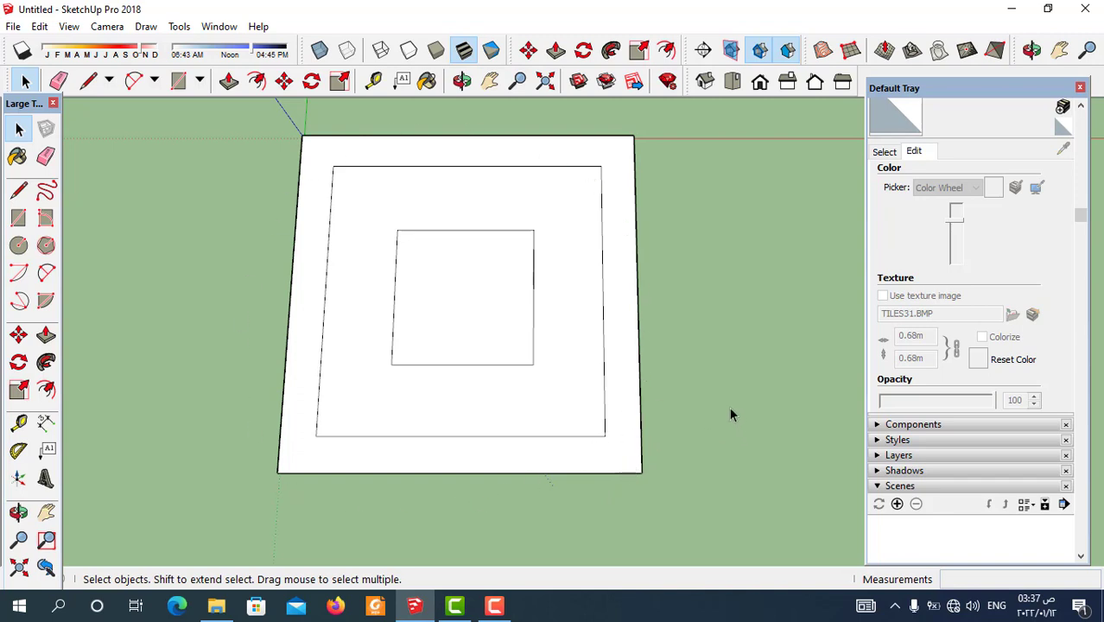
click(12, 27)
mouse_move(42, 275)
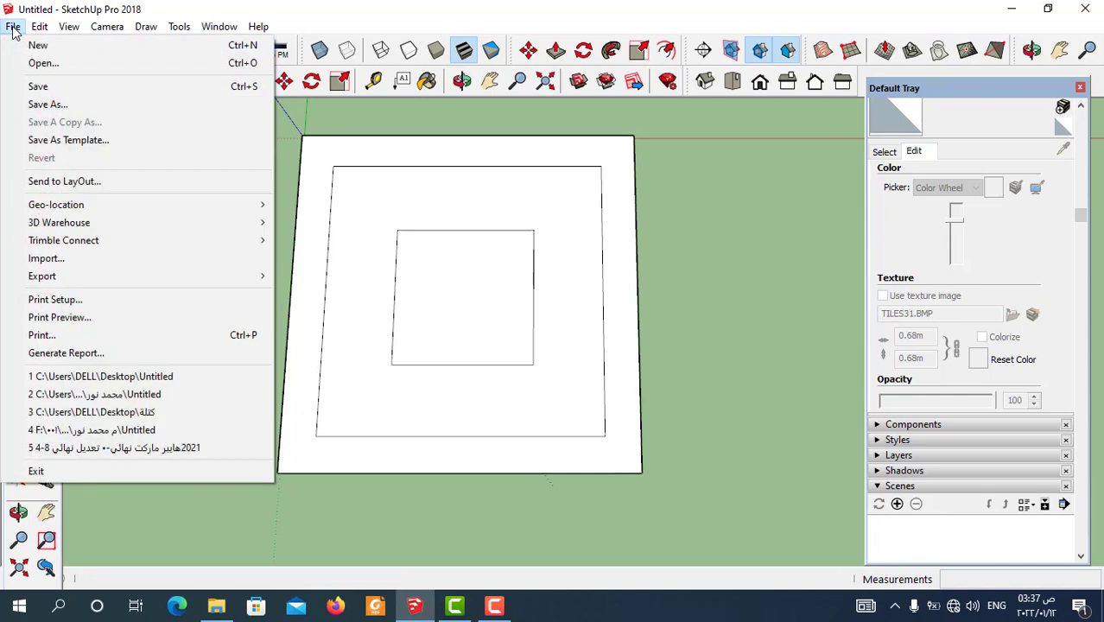
click(70, 259)
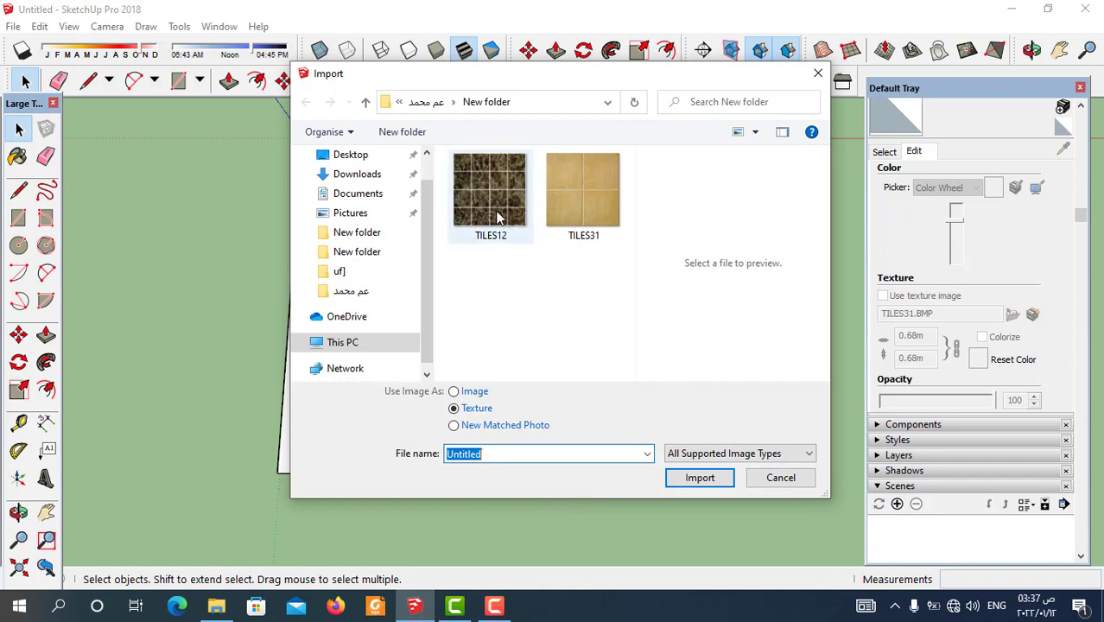
click(498, 218)
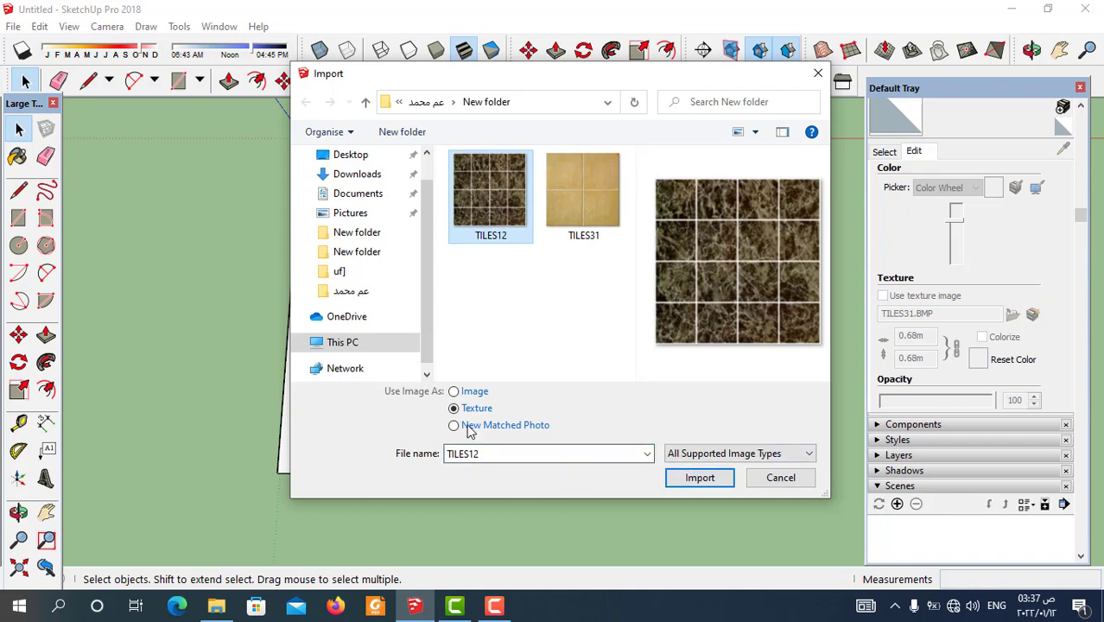
click(700, 478)
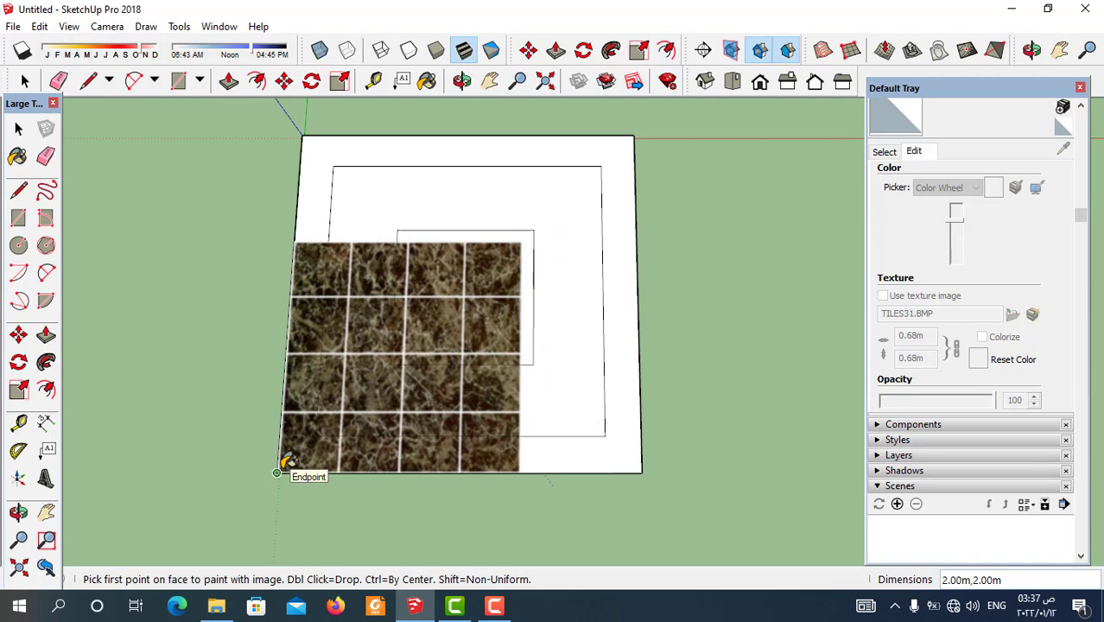
- Anchor the marble texture at the border's lower-left corner, sizing it to about 1.20 m
click(276, 472)
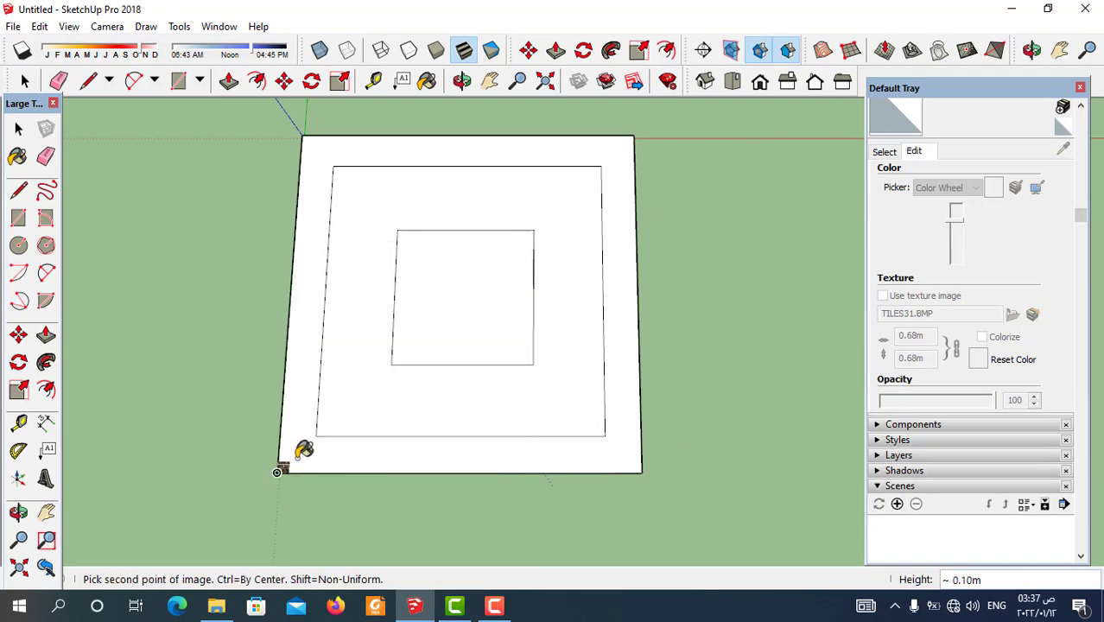
scroll(312, 442, up, 2)
scroll(313, 442, up, 1)
scroll(314, 441, up, 1)
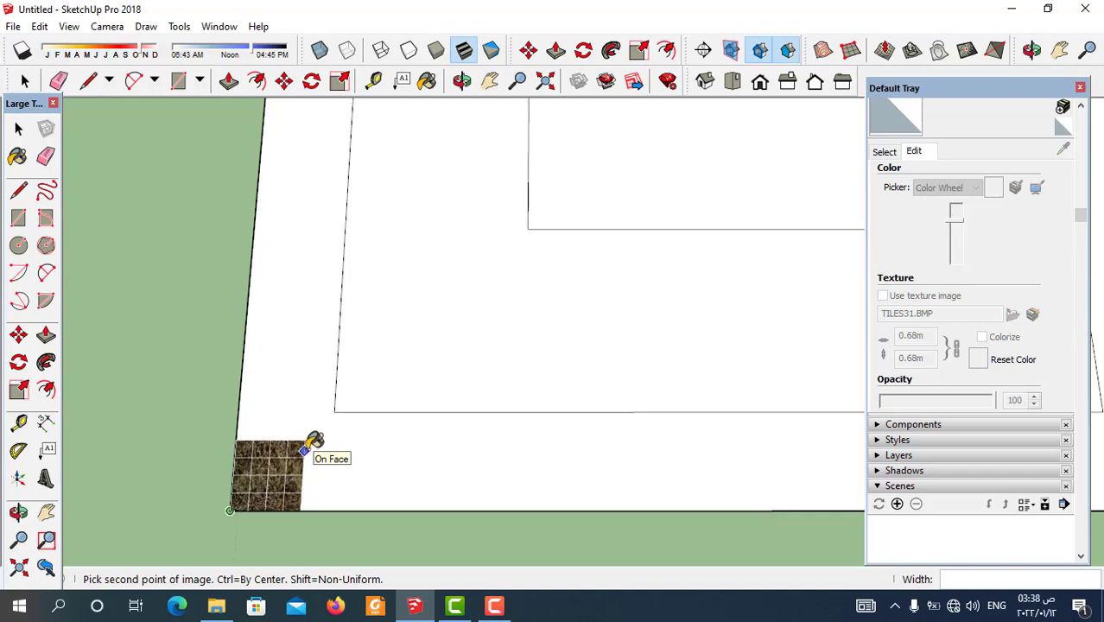
scroll(316, 441, up, 1)
scroll(313, 442, down, 1)
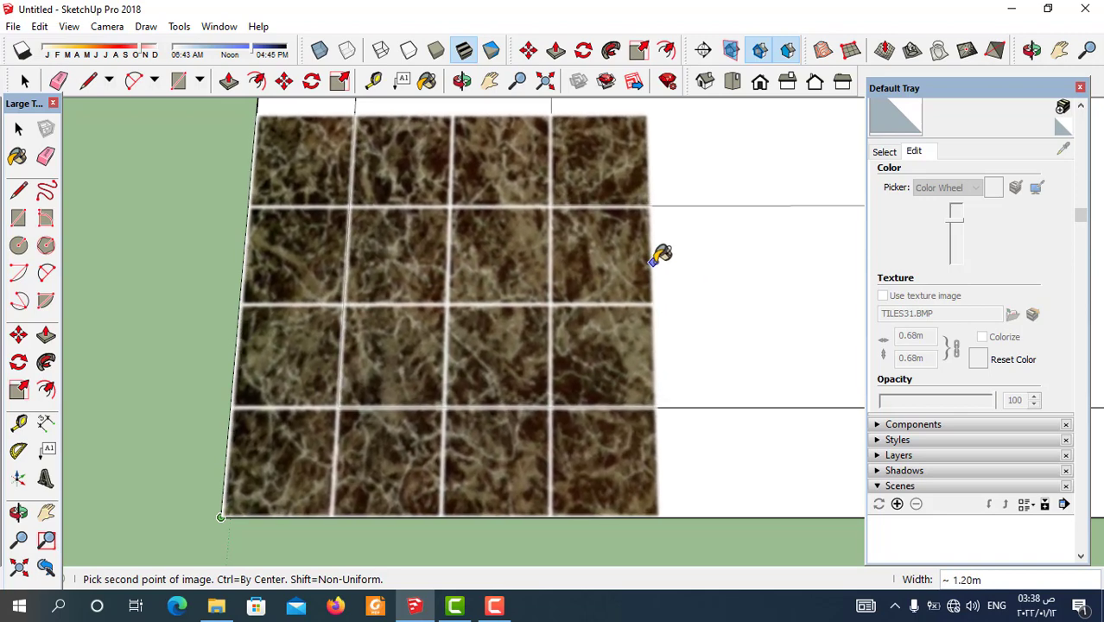
click(653, 261)
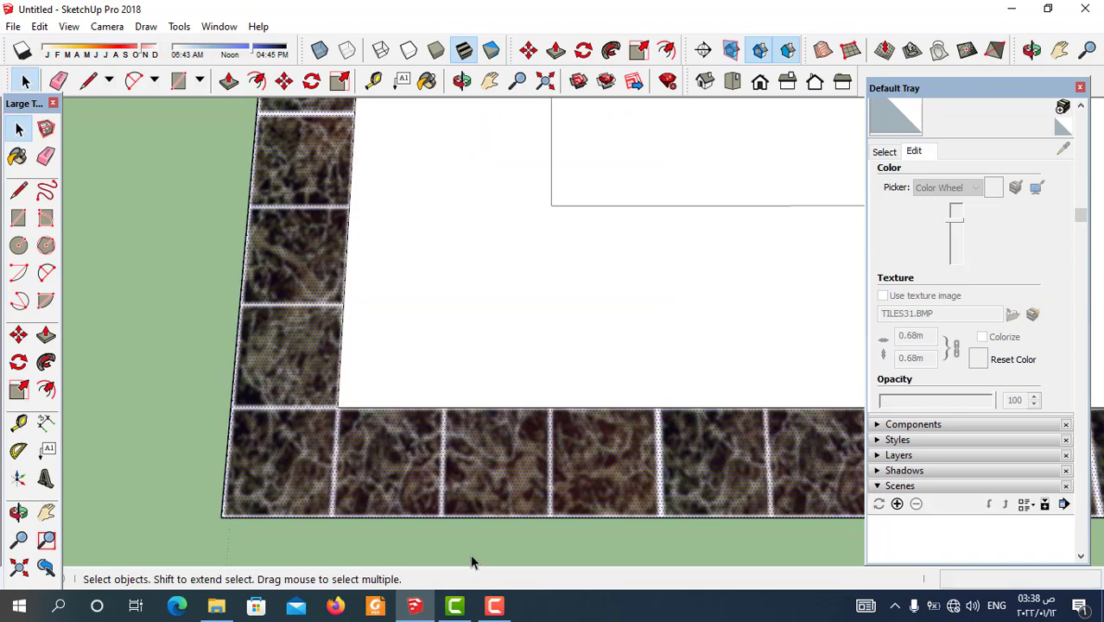
scroll(427, 442, down, 2)
scroll(426, 442, down, 3)
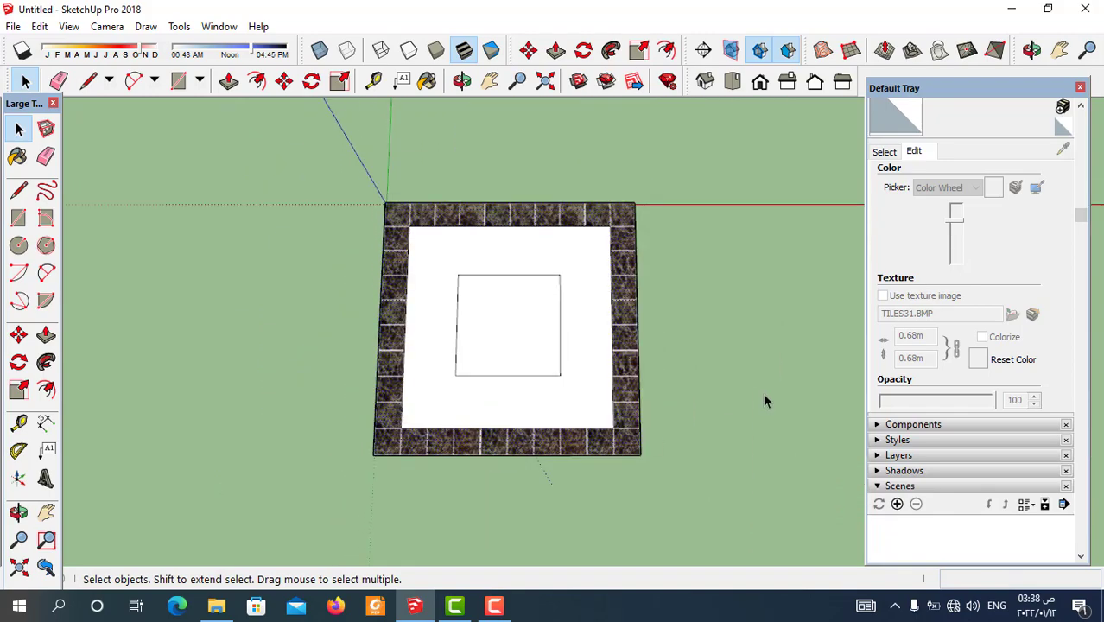
scroll(436, 475, up, 2)
scroll(413, 460, up, 3)
mouse_move(414, 461)
middle_down()
mouse_move(359, 530)
mouse_move(327, 457)
middle_up()
scroll(328, 458, up, 2)
scroll(320, 434, up, 1)
scroll(311, 411, up, 2)
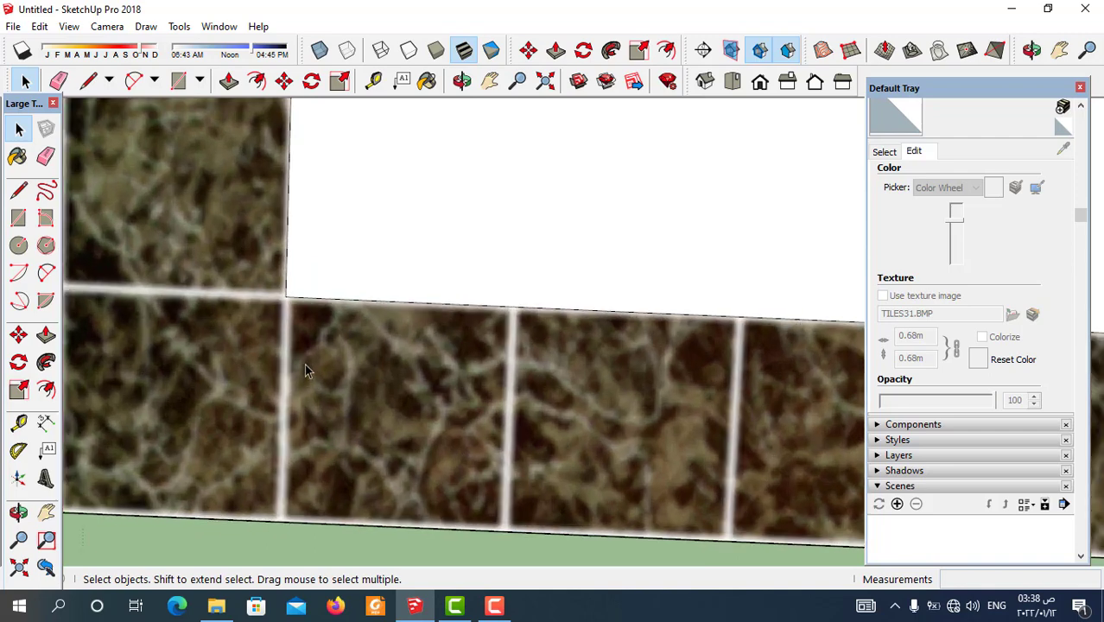
scroll(380, 354, down, 1)
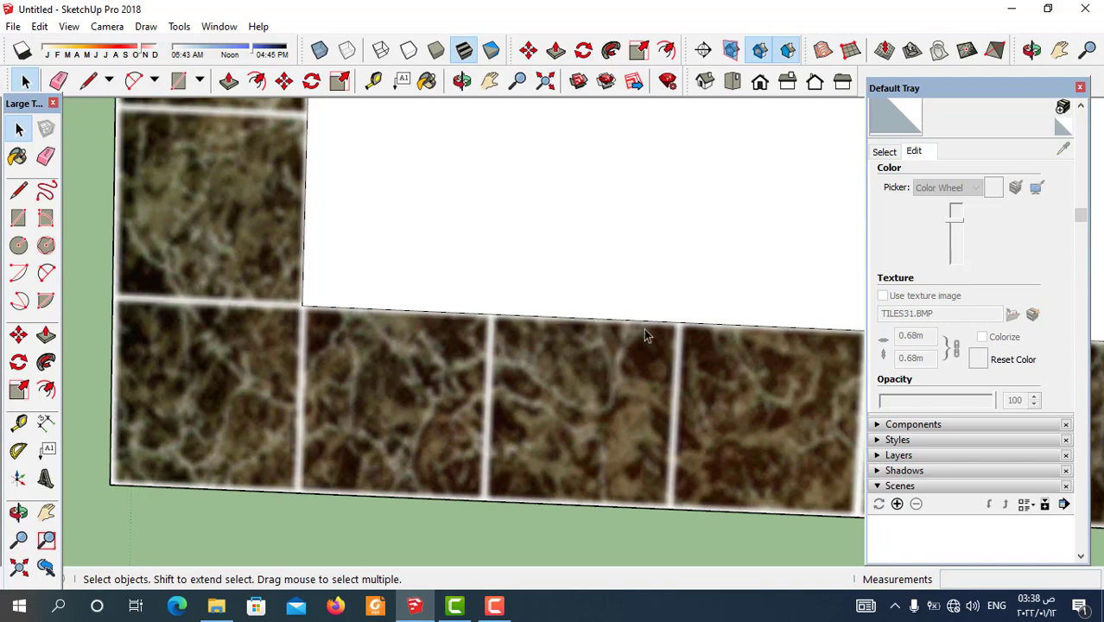
scroll(356, 449, down, 3)
scroll(356, 449, down, 3)
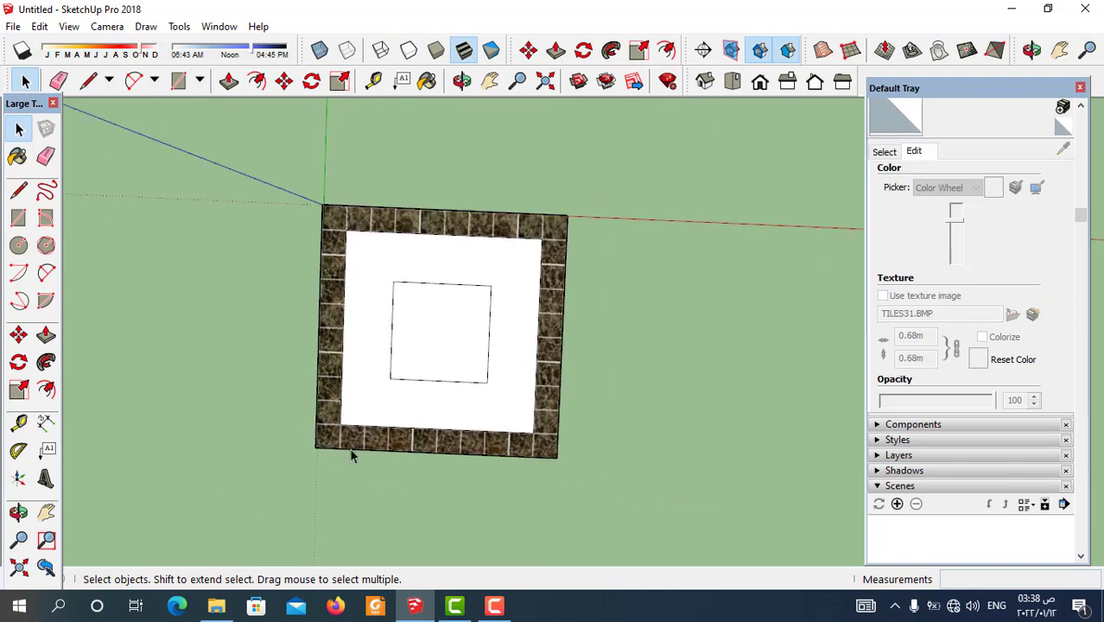
scroll(341, 312, up, 2)
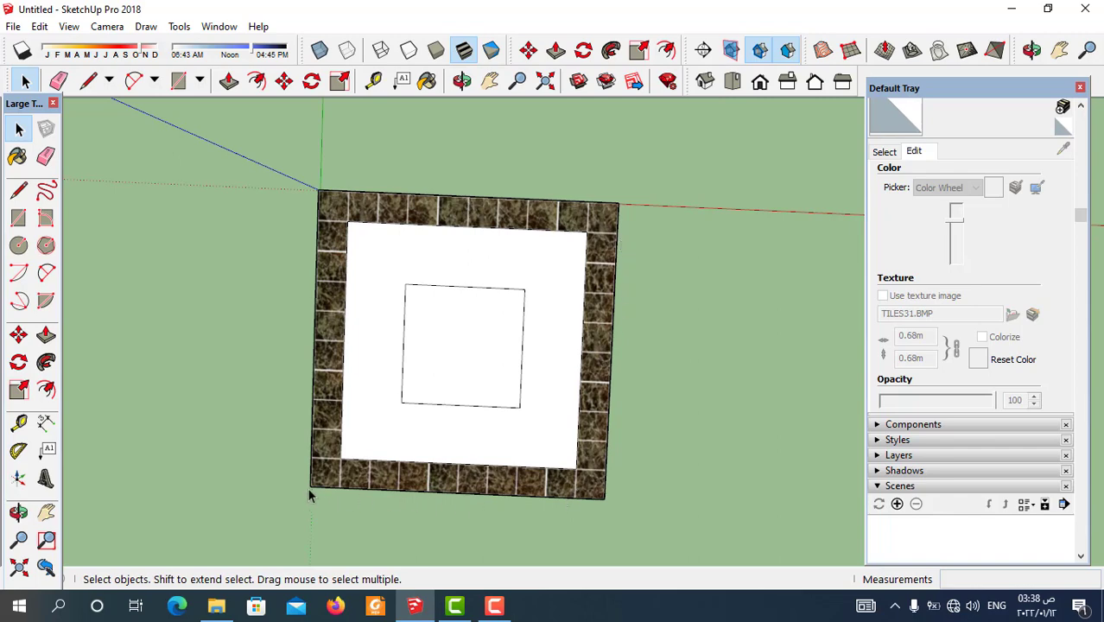
scroll(340, 490, up, 3)
scroll(334, 485, up, 1)
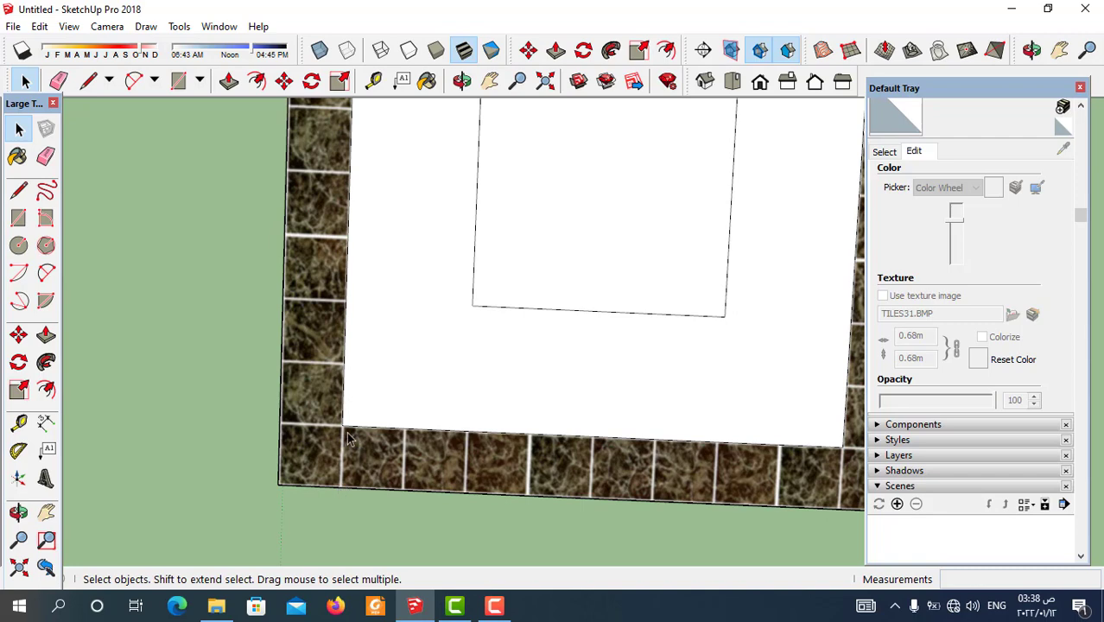
scroll(346, 448, up, 2)
scroll(321, 374, down, 2)
scroll(321, 374, down, 2)
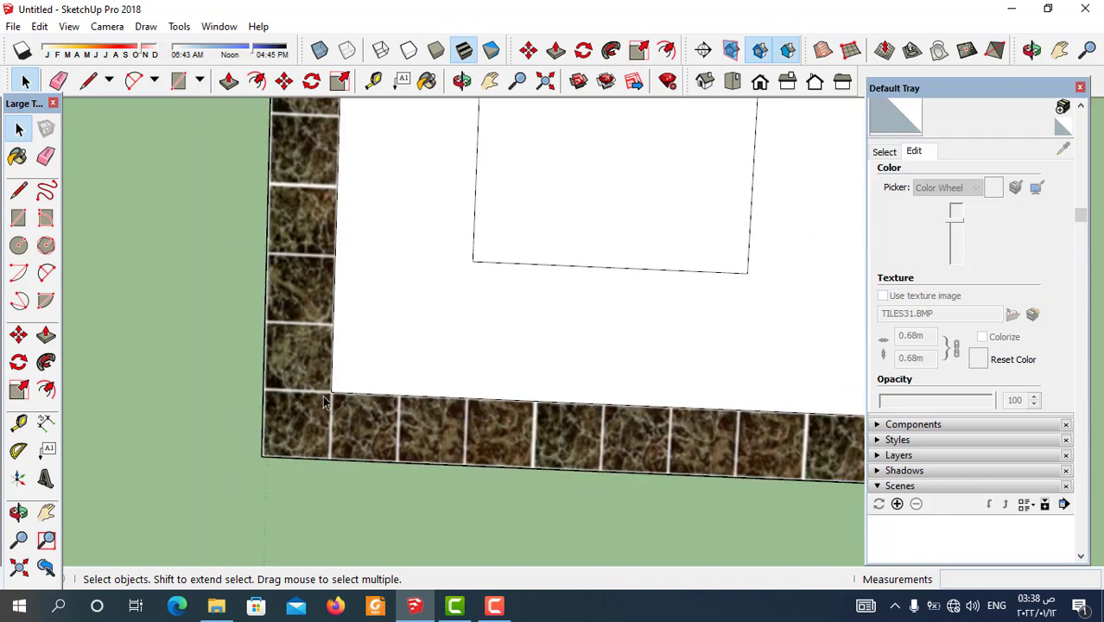
scroll(328, 486, up, 2)
scroll(329, 487, down, 1)
scroll(328, 487, down, 1)
scroll(424, 480, down, 1)
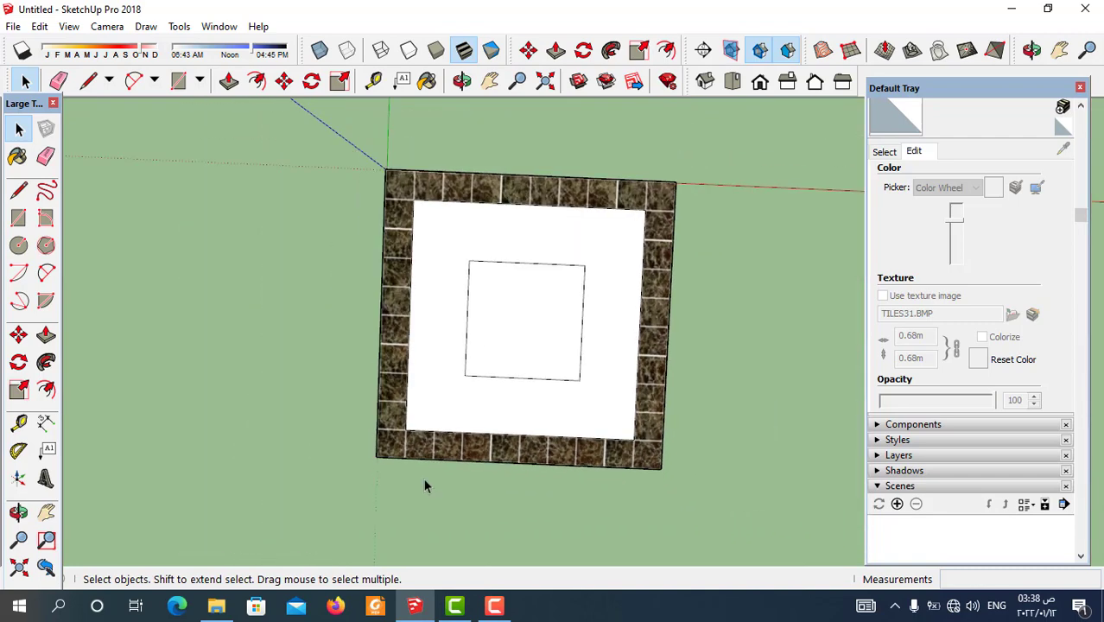
scroll(499, 466, down, 1)
middle_drag(498, 466, 583, 489)
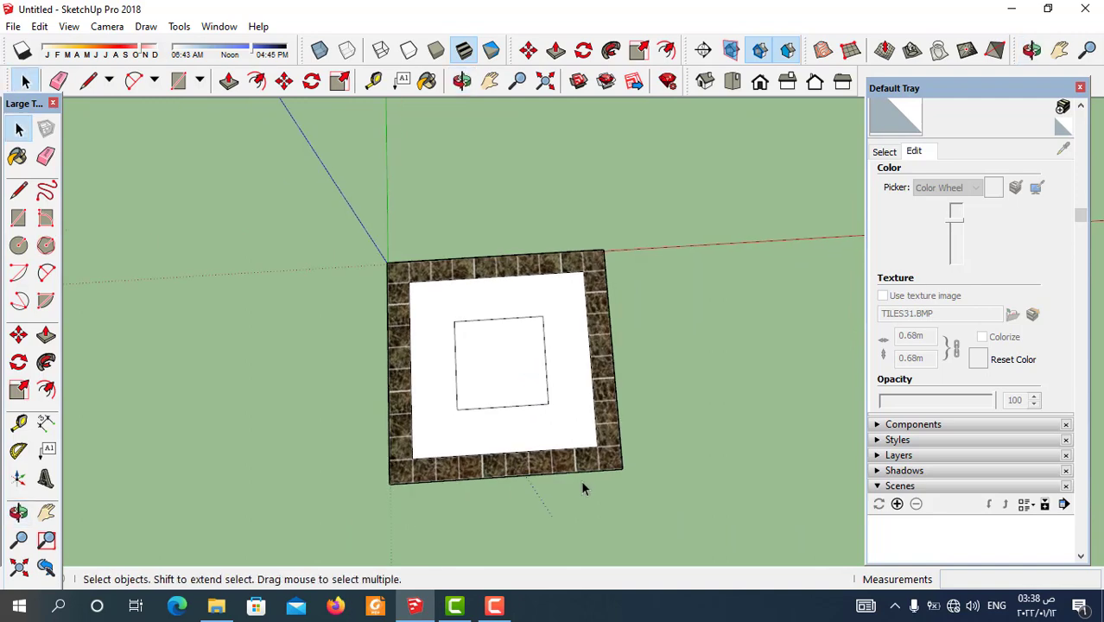
scroll(732, 428, up, 1)
scroll(701, 430, up, 1)
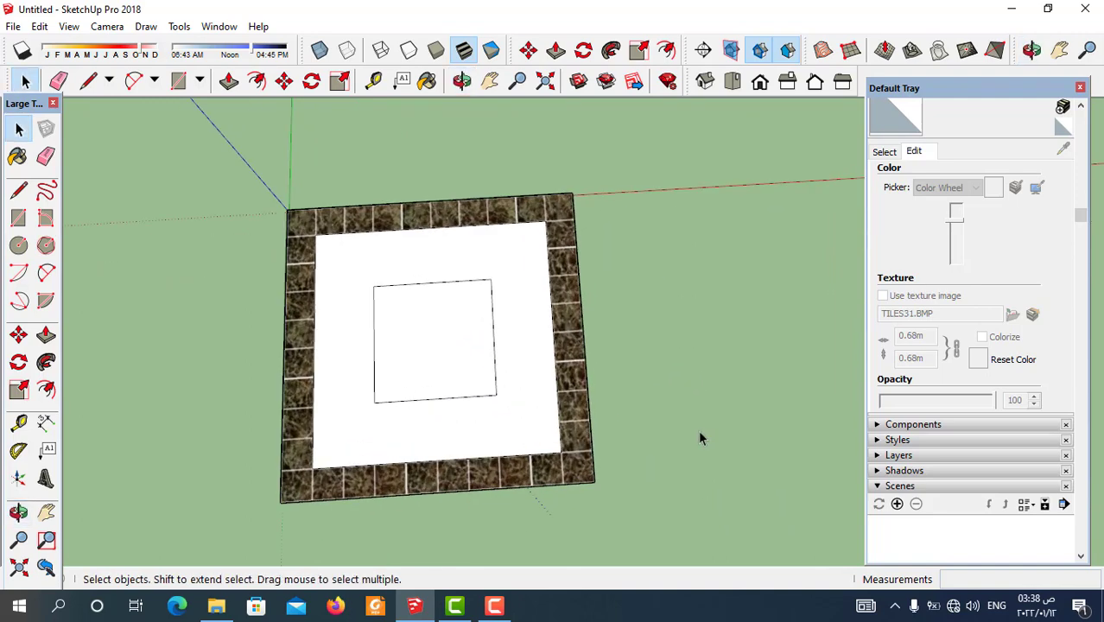
scroll(391, 406, up, 1)
scroll(392, 406, up, 1)
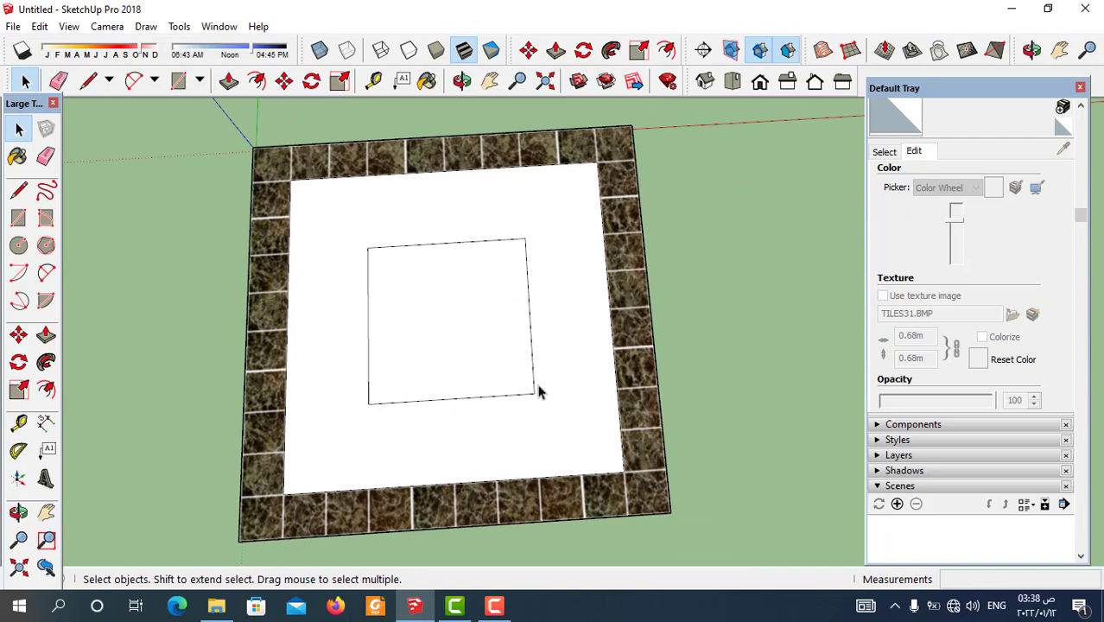
scroll(630, 449, down, 1)
scroll(581, 431, up, 1)
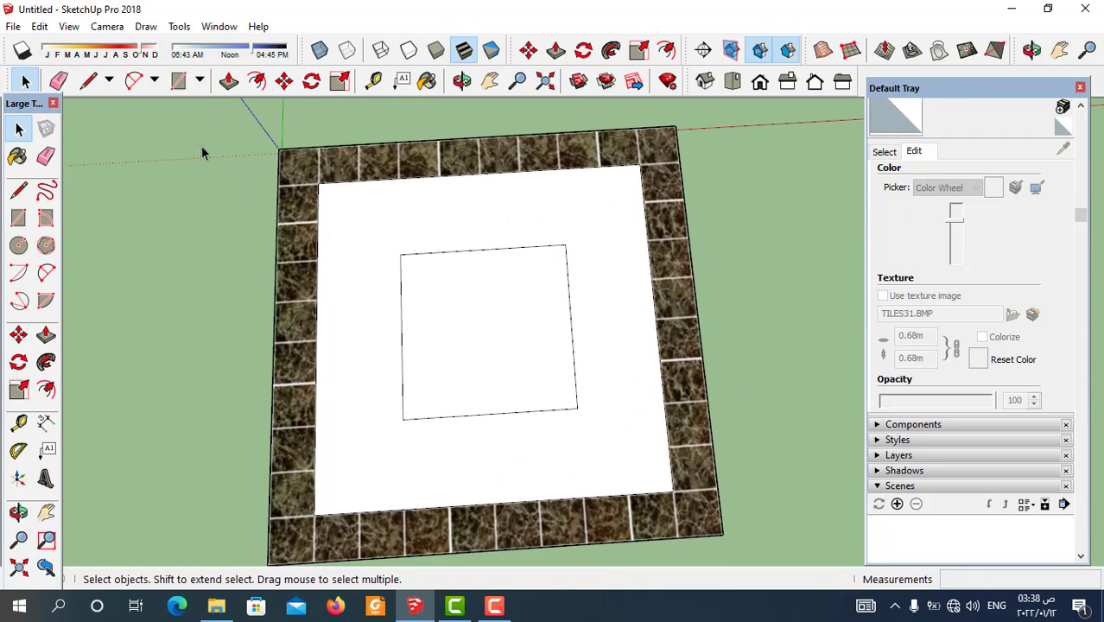
mouse_move(481, 437)
middle_down()
mouse_move(493, 355)
mouse_move(494, 409)
middle_up()
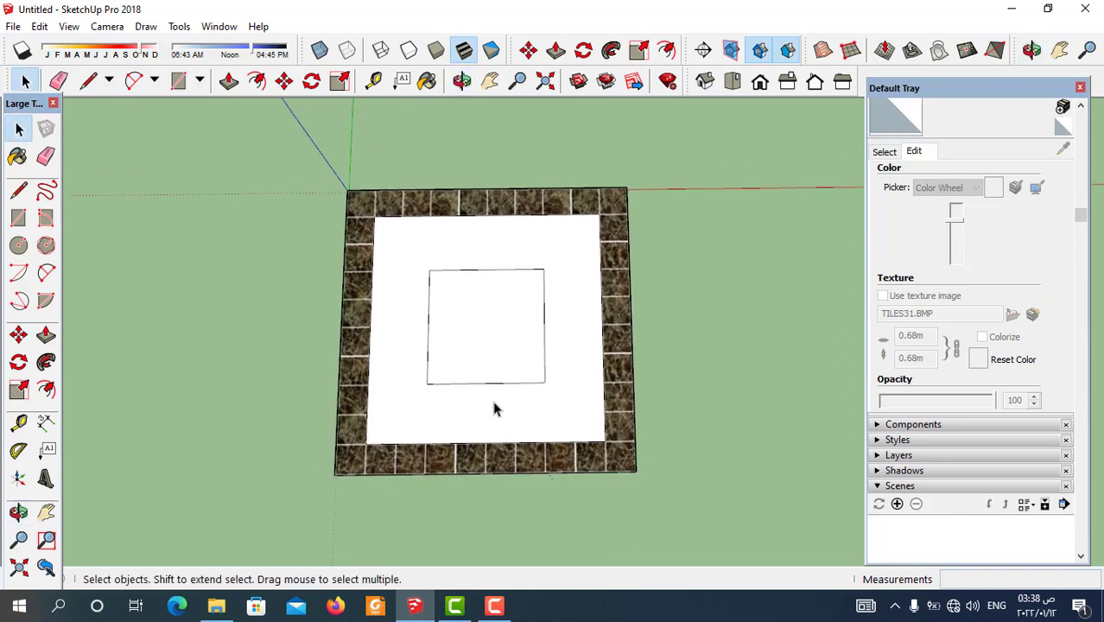
scroll(526, 387, up, 1)
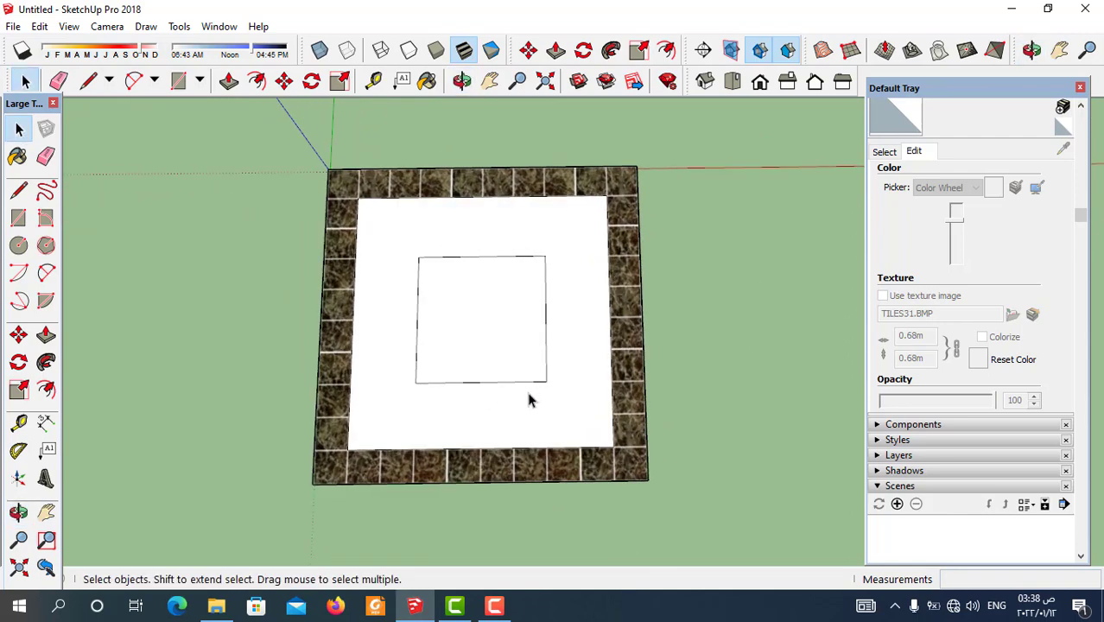
- Import the TILES12 marble image again as a texture
click(14, 27)
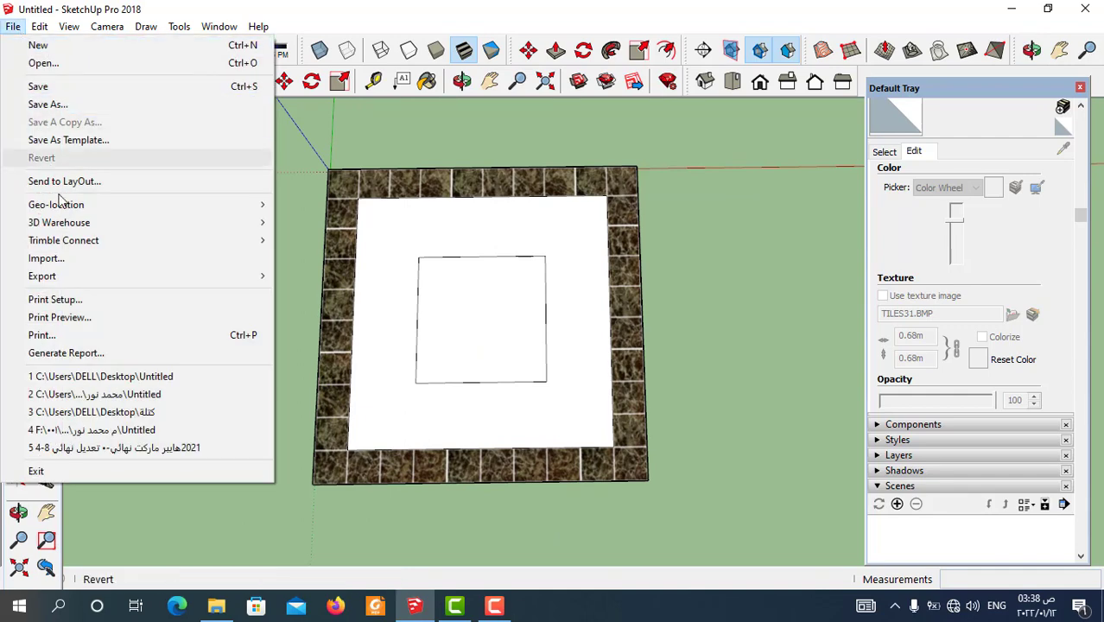
click(69, 258)
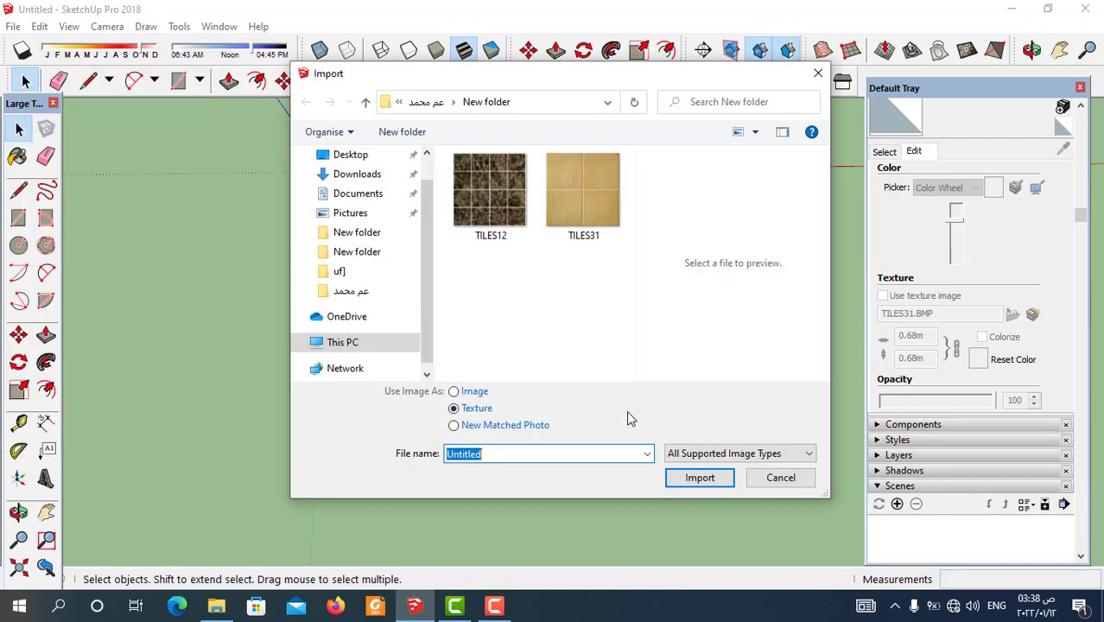
click(490, 199)
click(700, 478)
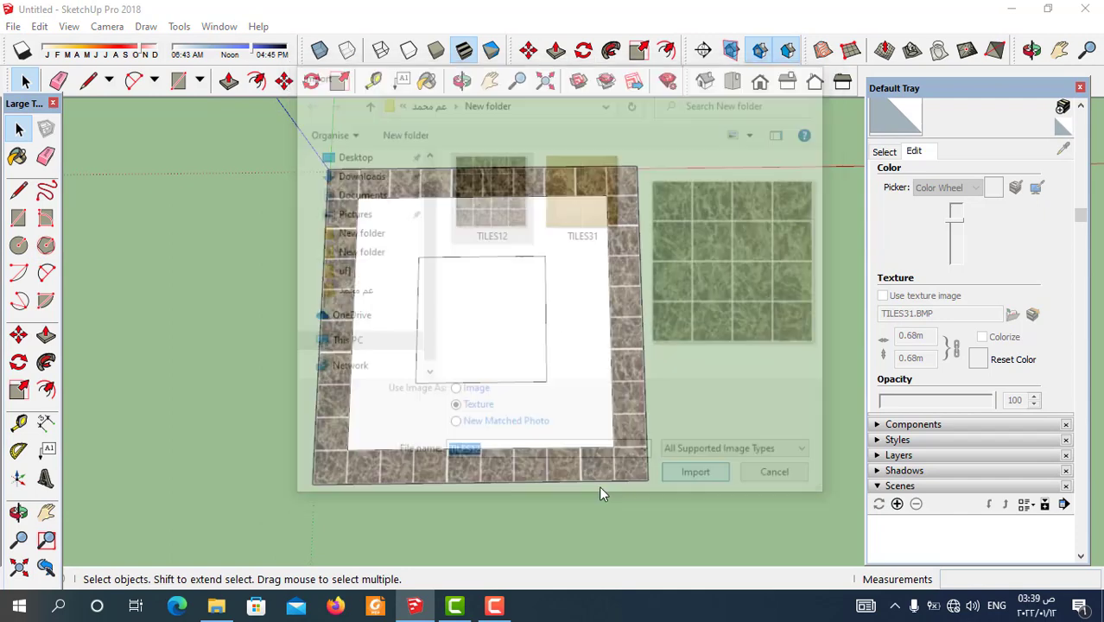
- Place it on the centre square at a smaller size so the marble tiles repeat
scroll(440, 378, up, 2)
scroll(410, 379, up, 2)
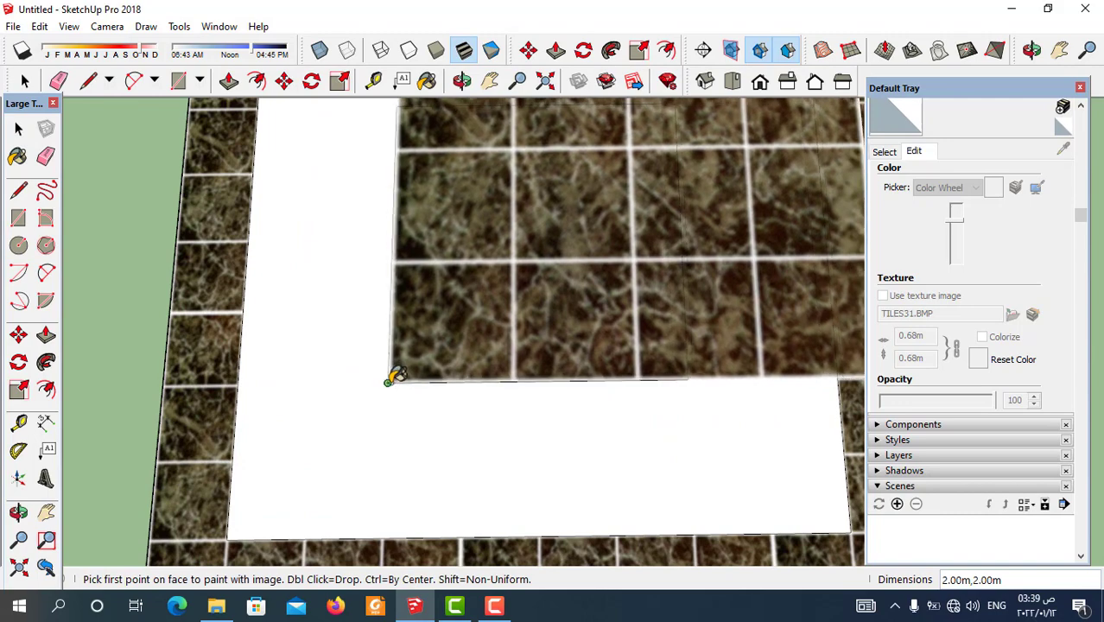
click(387, 382)
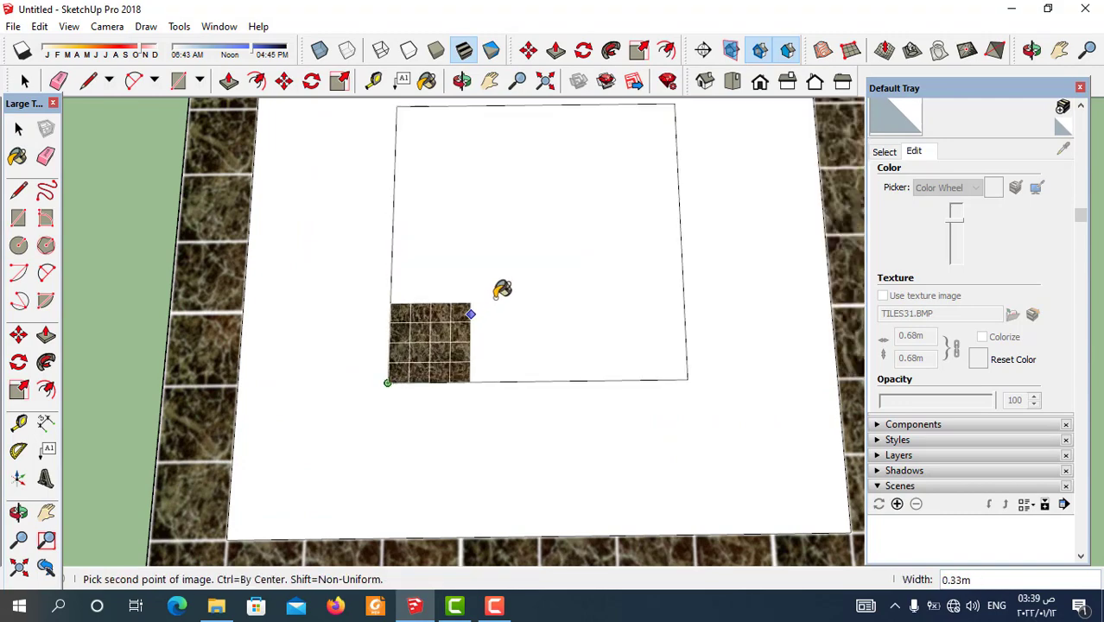
click(525, 263)
scroll(476, 397, down, 2)
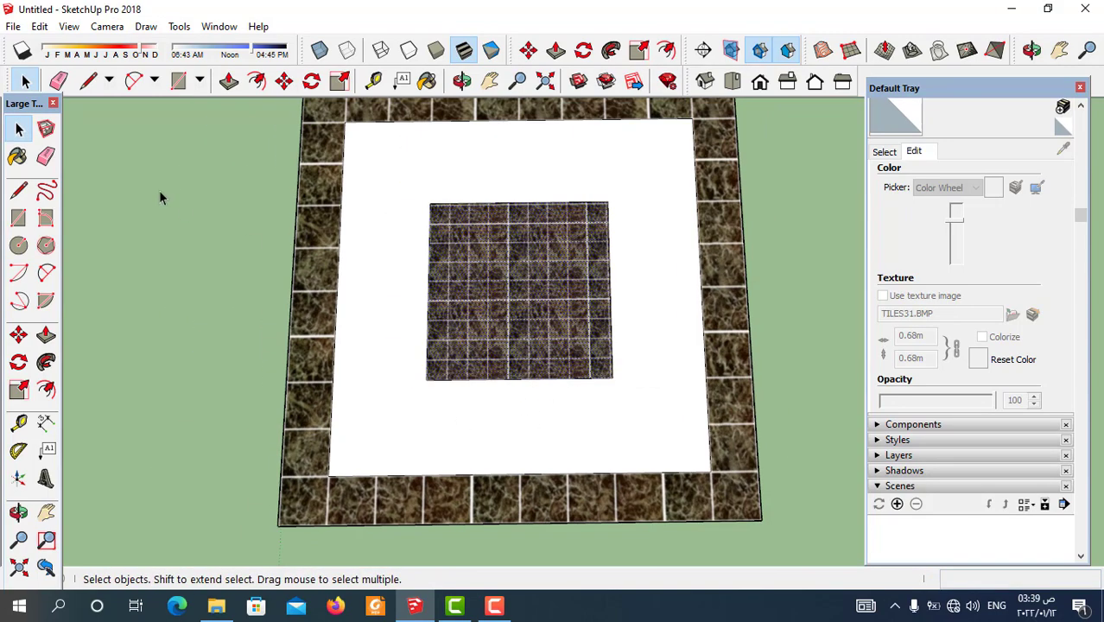
- Clear the selection, orbit to a near top-down floor view, and list the model's own materials
click(142, 269)
scroll(553, 354, up, 3)
mouse_move(550, 363)
middle_down()
mouse_move(521, 429)
mouse_move(590, 427)
middle_up()
mouse_move(528, 324)
middle_down()
mouse_move(557, 341)
mouse_move(477, 375)
mouse_move(483, 404)
middle_up()
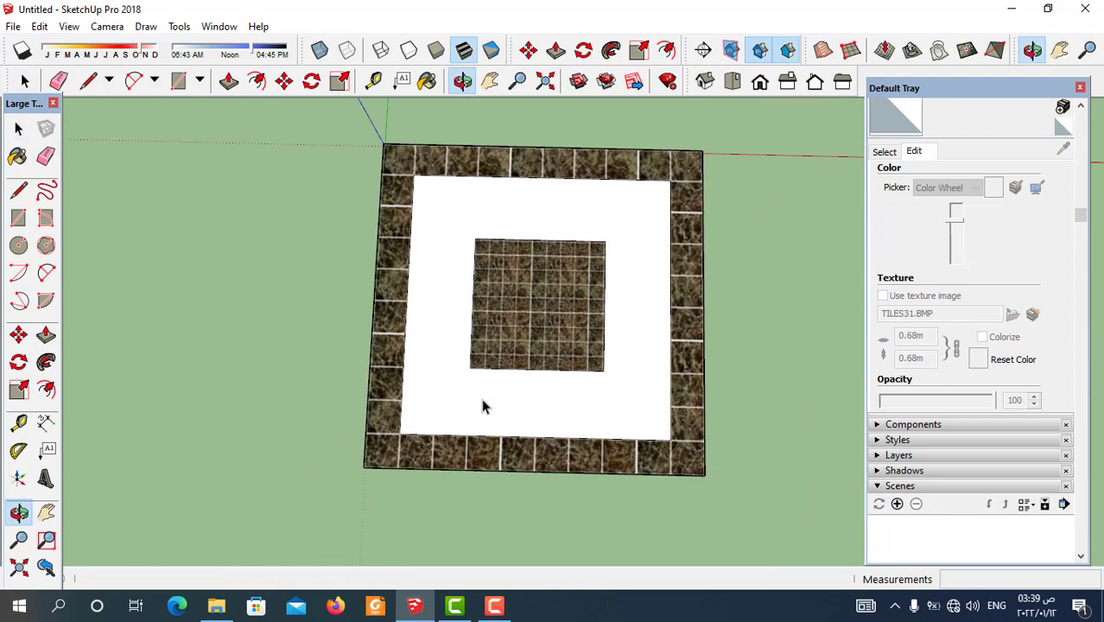
scroll(523, 333, up, 1)
scroll(522, 333, up, 1)
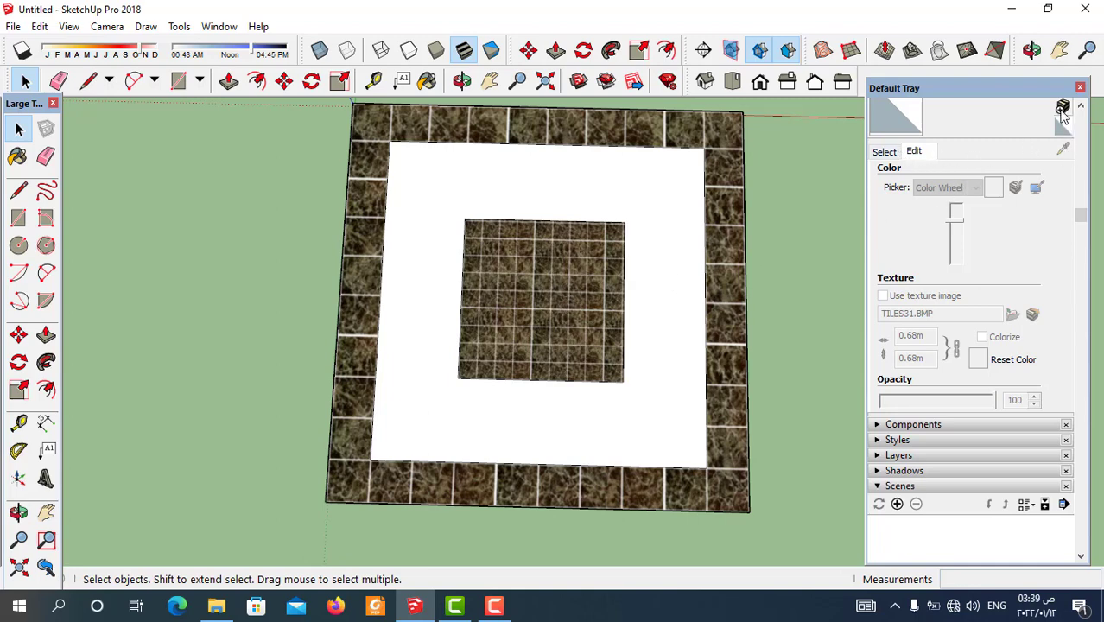
click(886, 153)
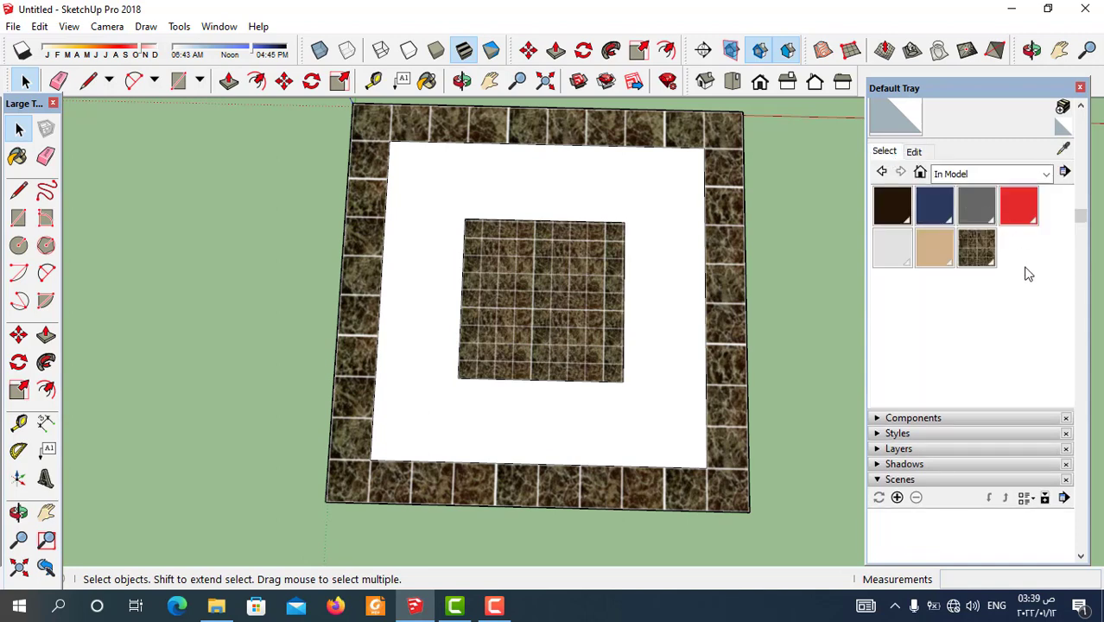
- Sample the centre marble and create a new material from it named 'asdd'
click(1063, 148)
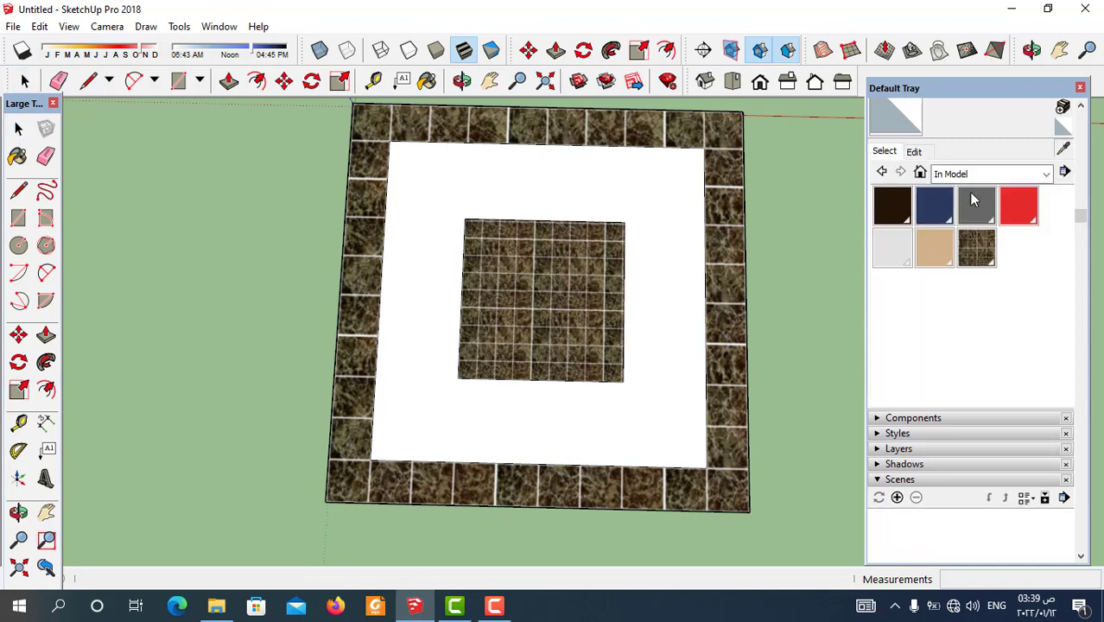
click(561, 298)
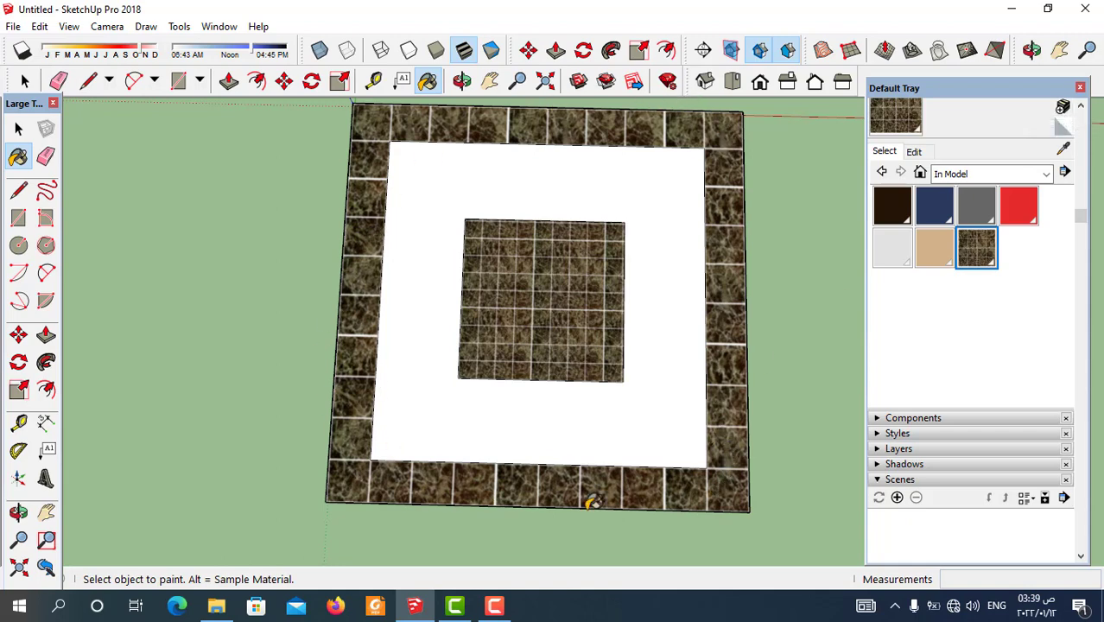
click(1063, 107)
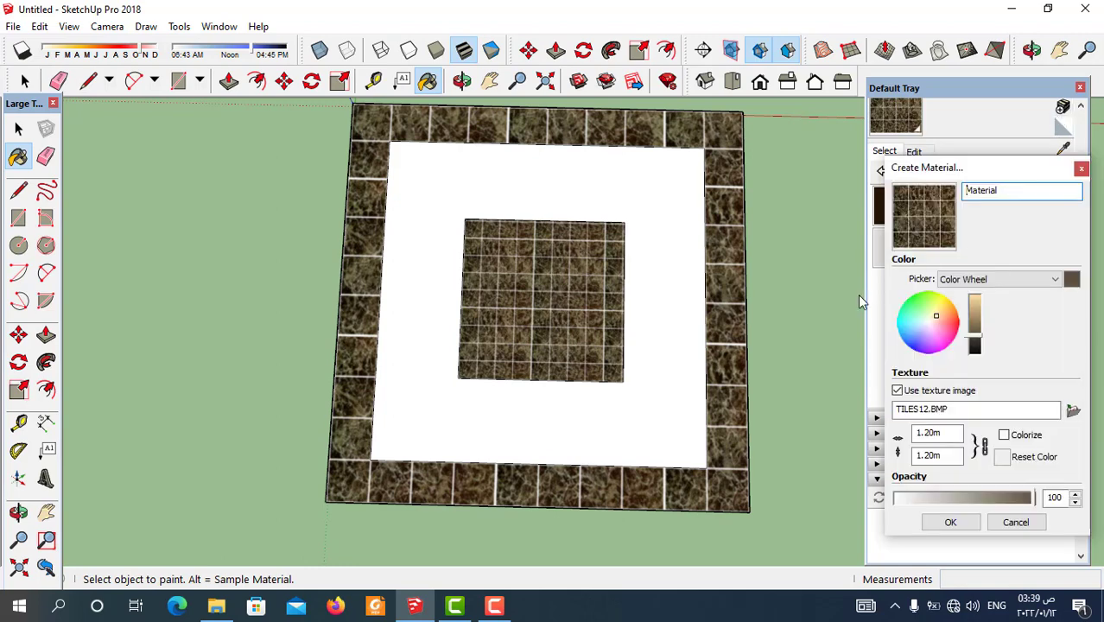
shift+click(986, 183)
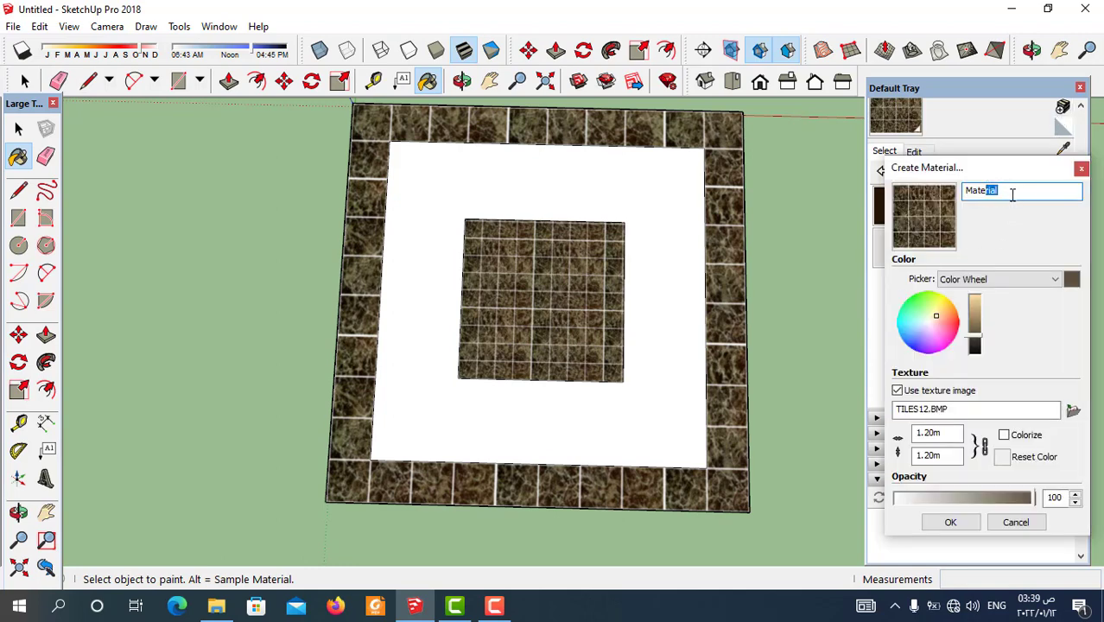
drag(1012, 195, 893, 194)
text(asdd)
click(950, 524)
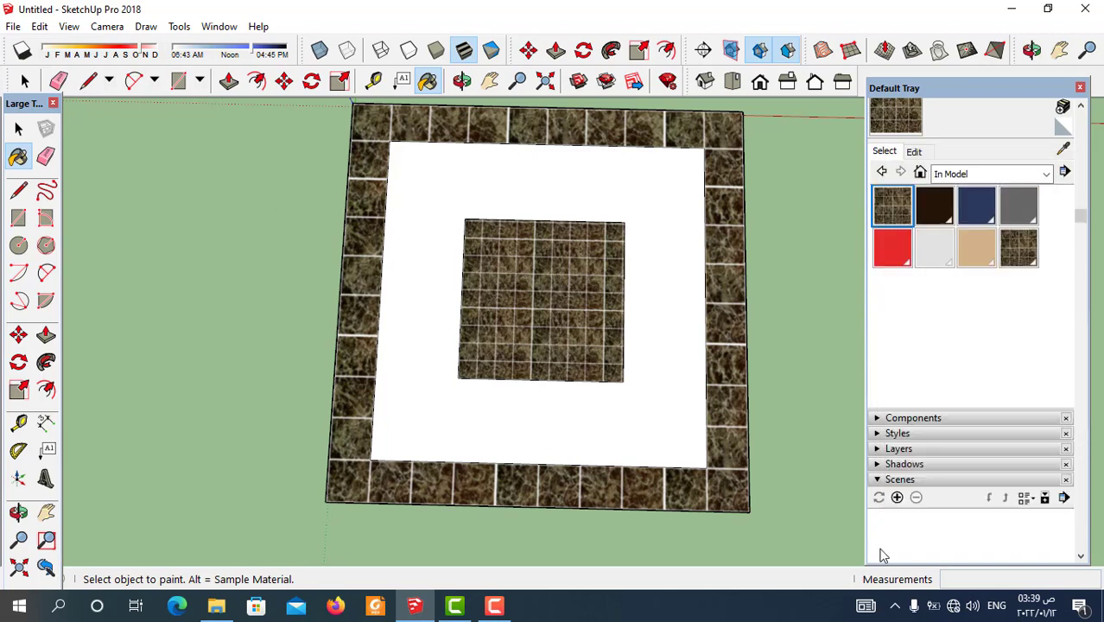
- Paint the centre square with the new larger-tile 1.20 m marble material
click(892, 213)
click(589, 295)
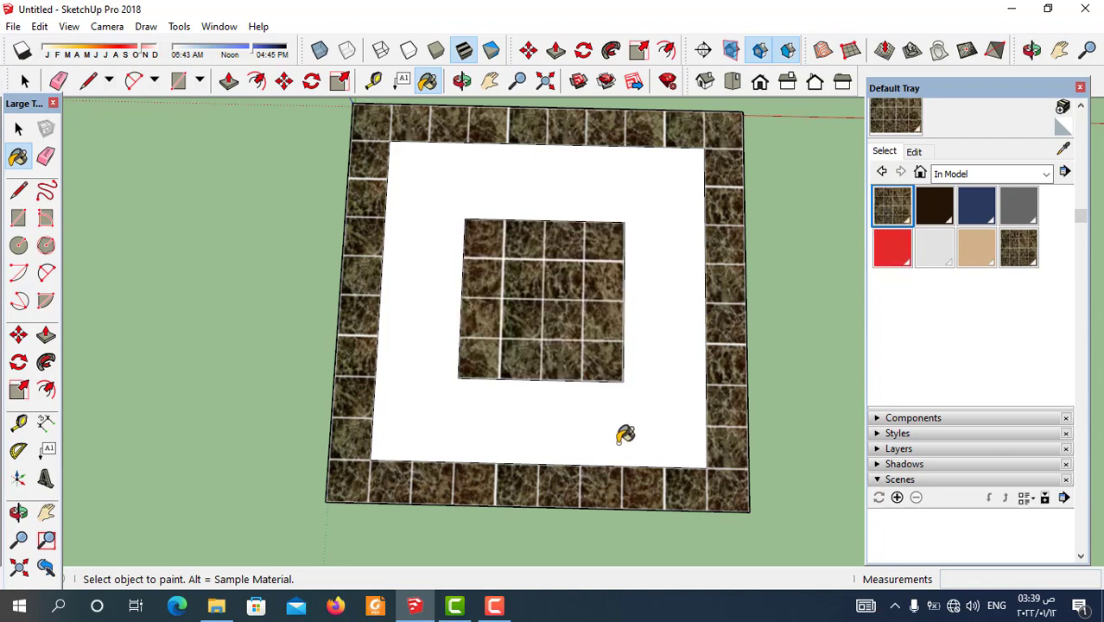
scroll(681, 287, down, 1)
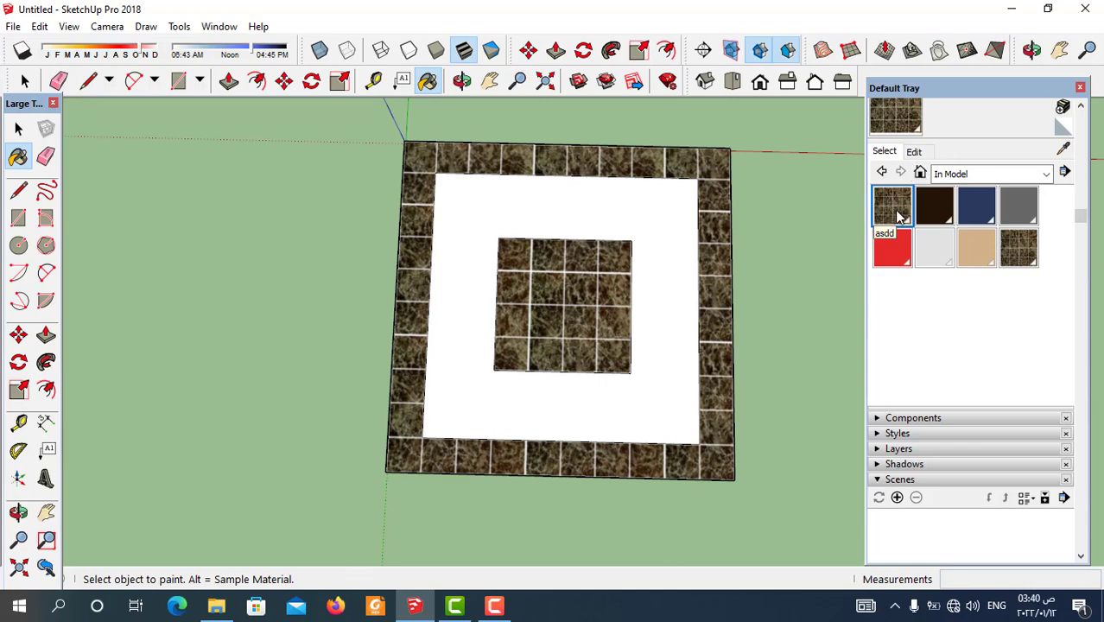
click(914, 151)
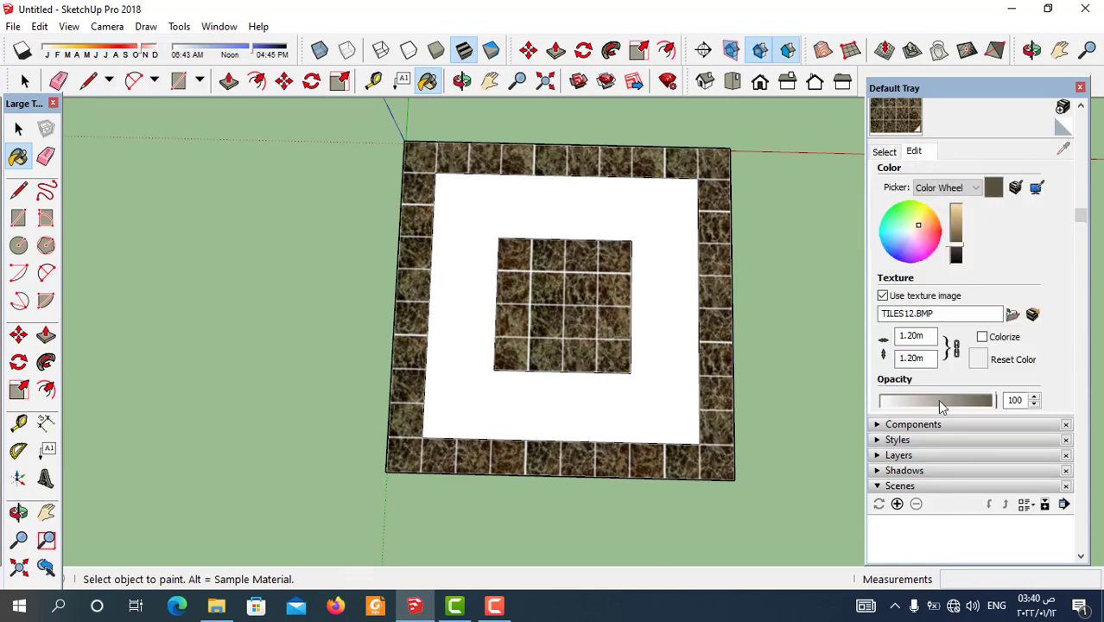
click(1033, 318)
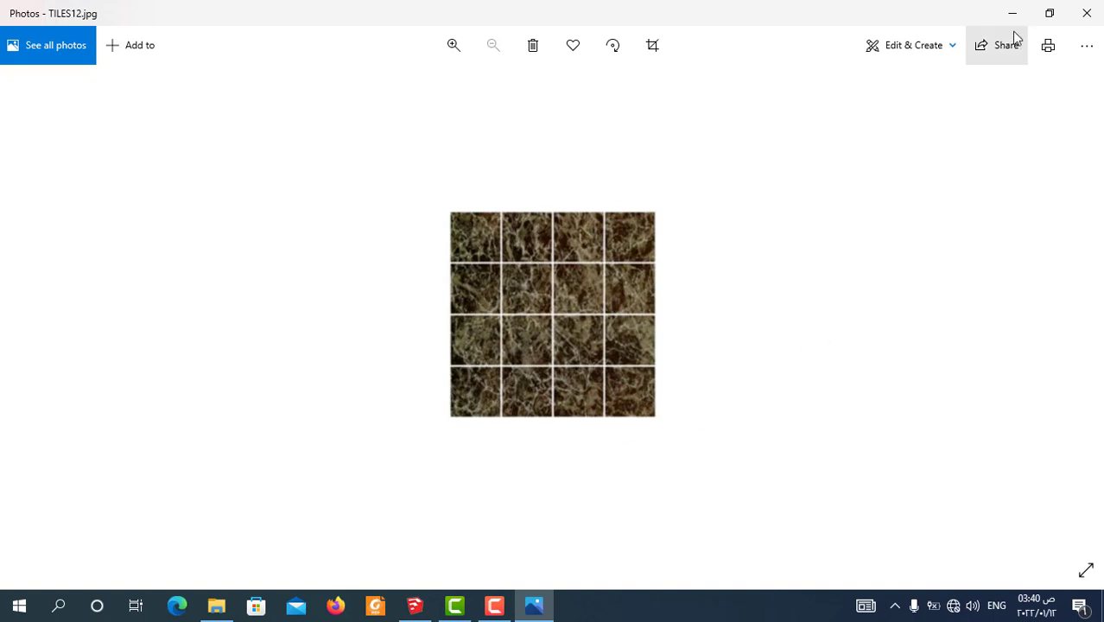
click(1087, 14)
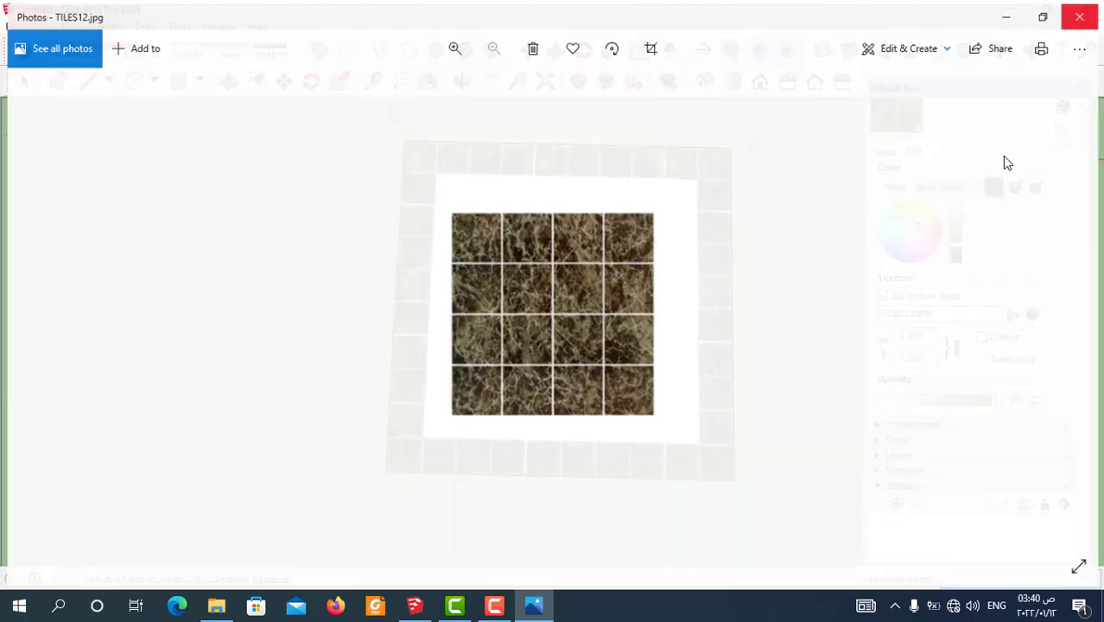
double_click(931, 337)
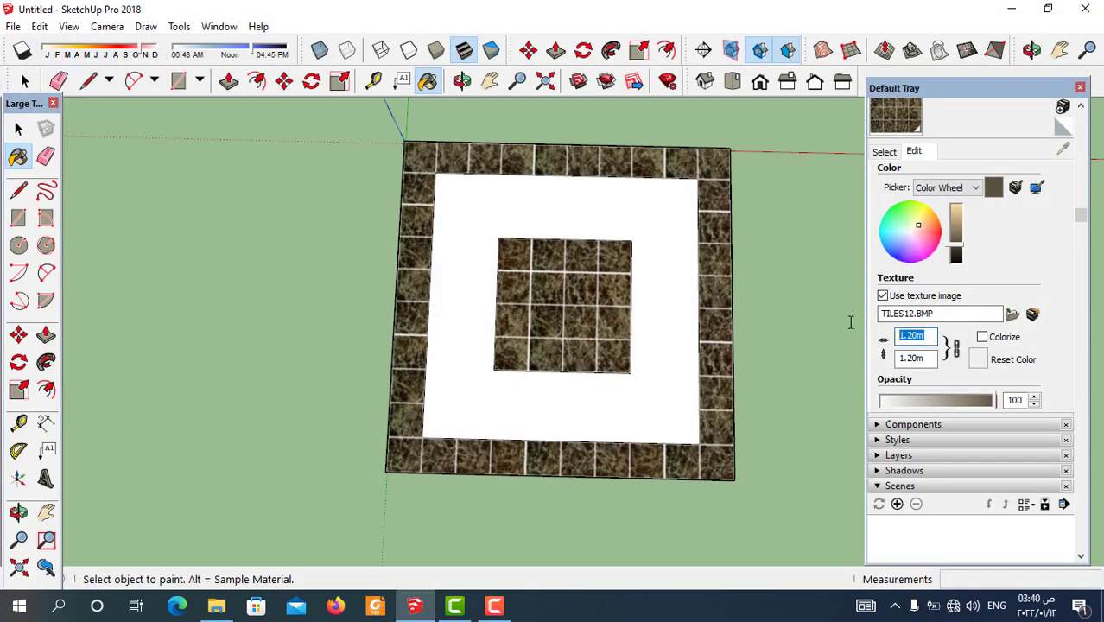
key(Tab)
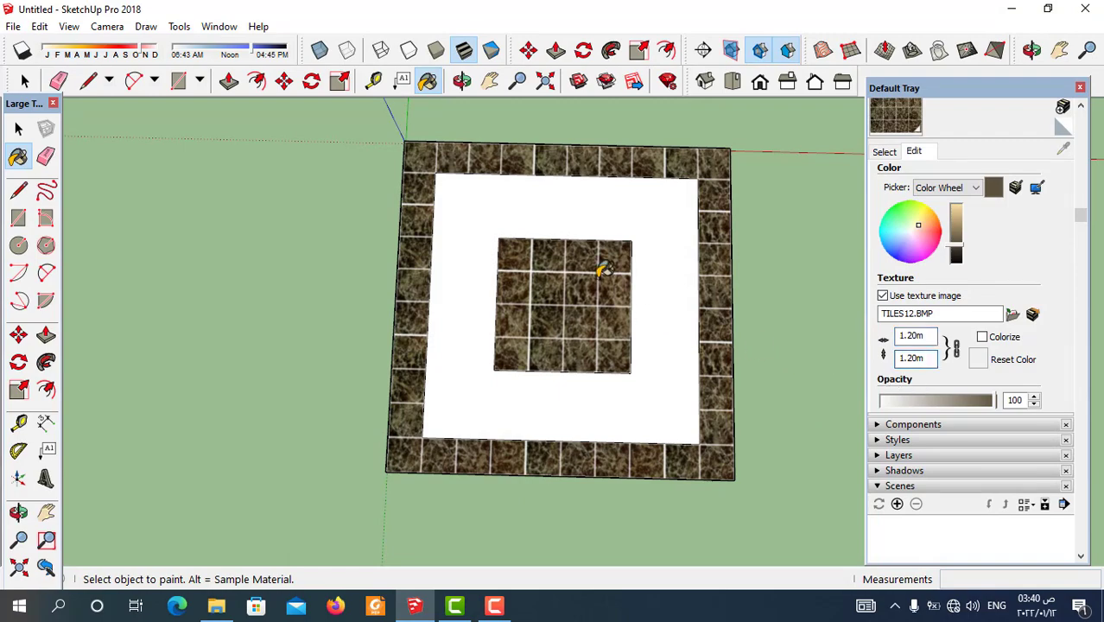
scroll(598, 268, up, 3)
scroll(596, 287, down, 2)
scroll(518, 259, down, 1)
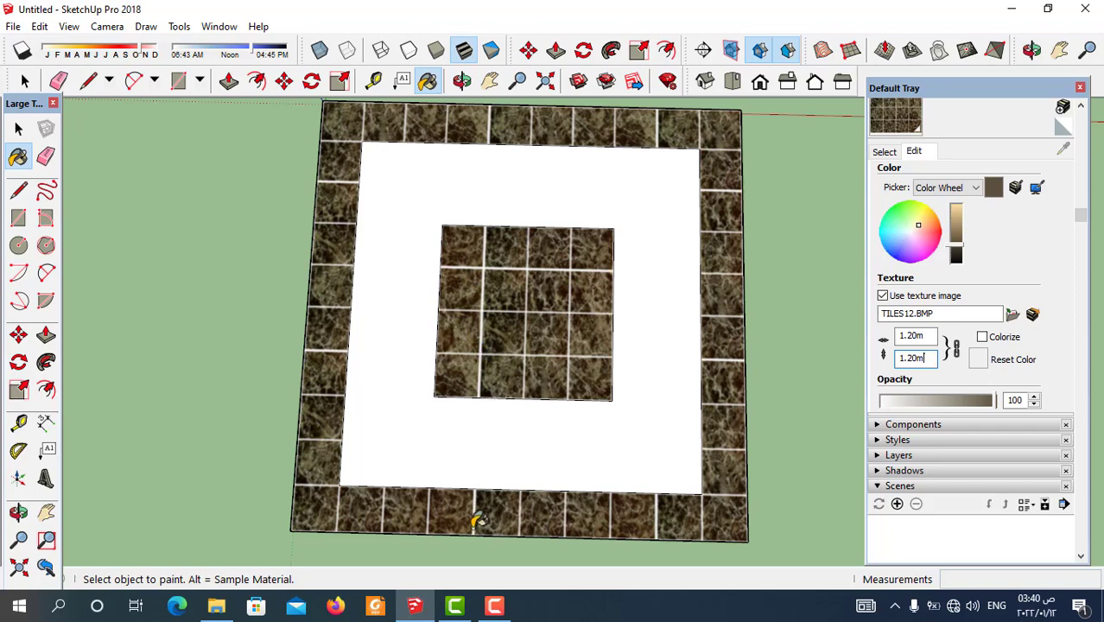
scroll(546, 318, up, 1)
mouse_move(546, 318)
middle_down()
mouse_move(549, 382)
mouse_move(579, 377)
mouse_move(527, 323)
mouse_move(557, 358)
mouse_move(546, 406)
mouse_move(537, 360)
middle_up()
scroll(537, 360, up, 1)
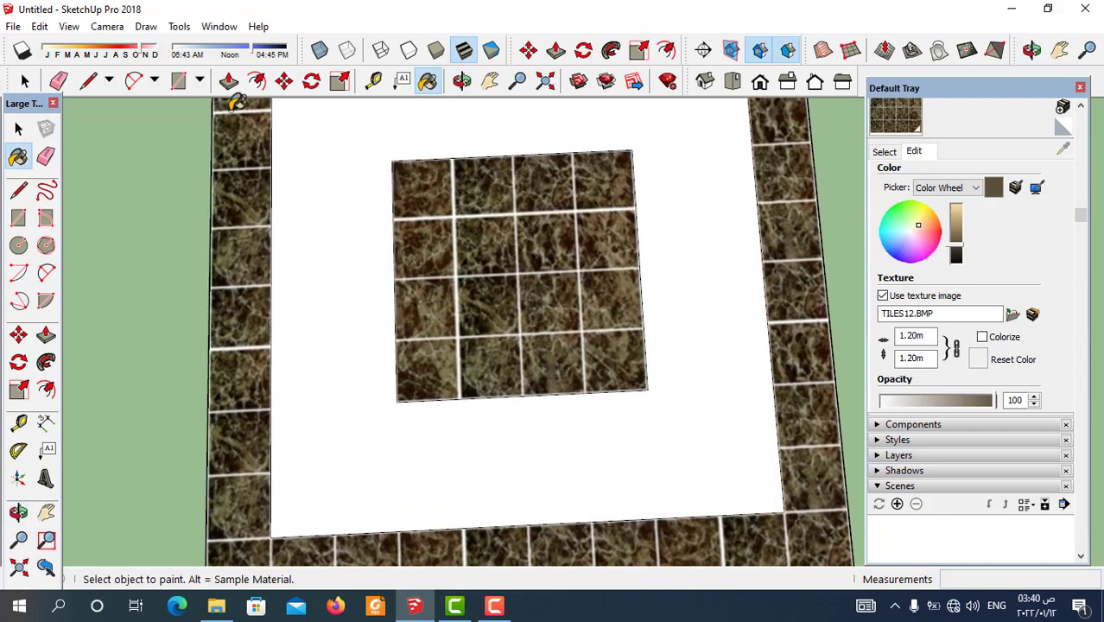
click(373, 80)
scroll(516, 339, up, 2)
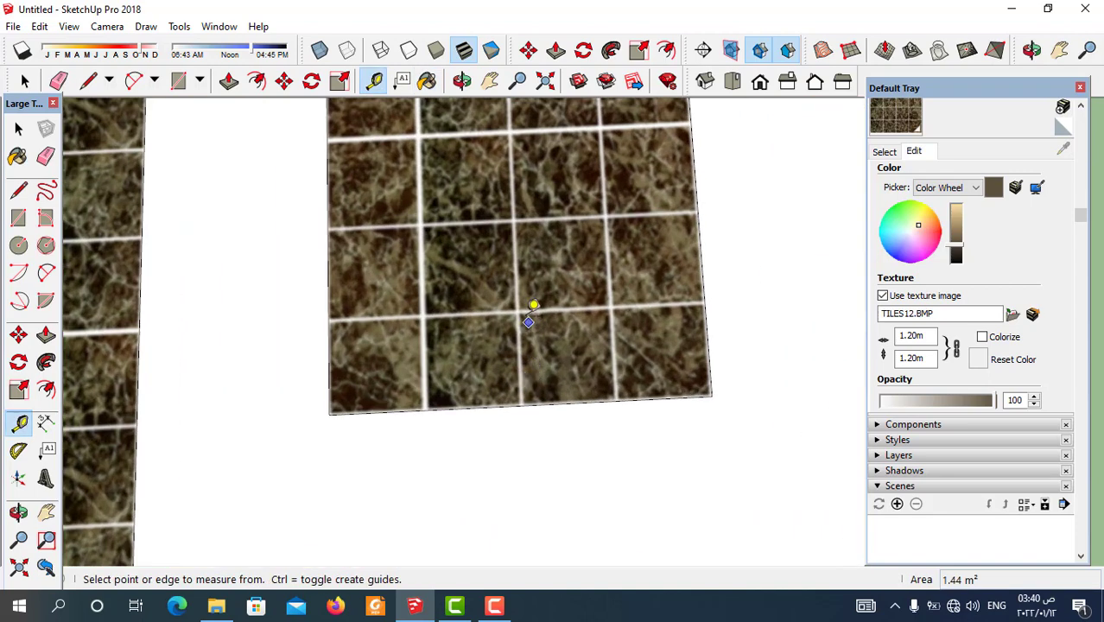
click(520, 309)
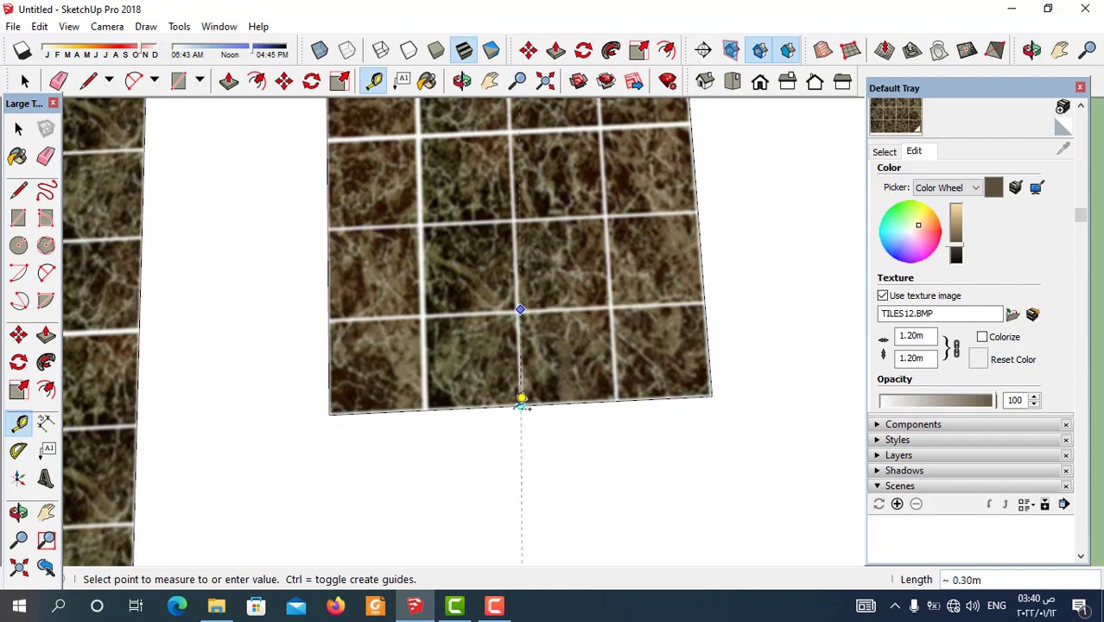
scroll(521, 404, down, 3)
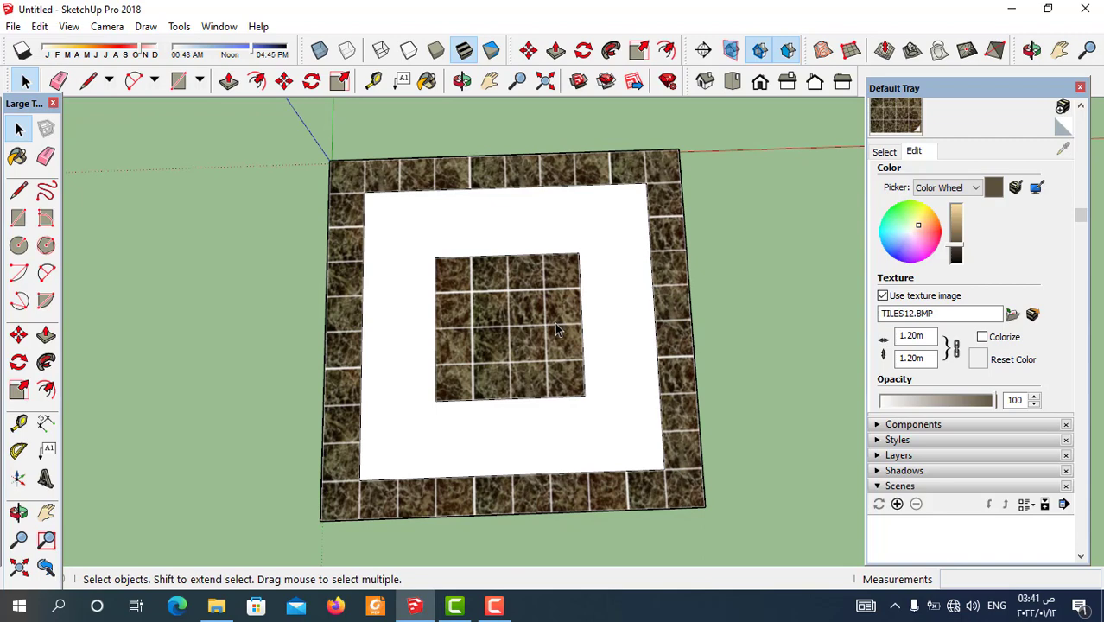
- Import the beige TILES31 tile image as a 3.00 m texture
middle_drag(556, 327, 524, 395)
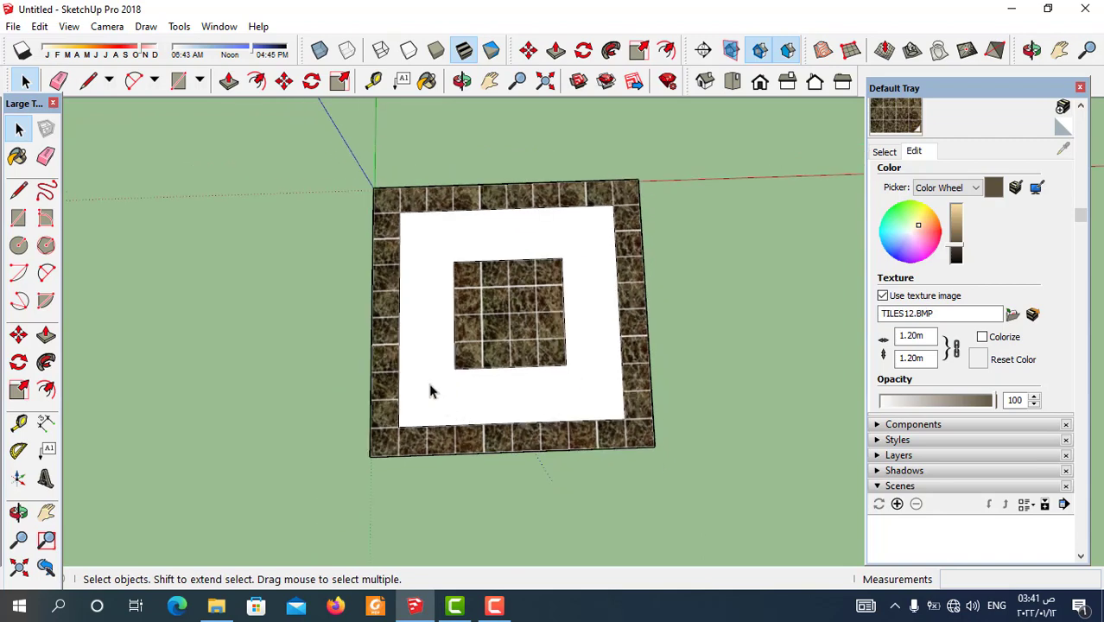
middle_drag(438, 396, 593, 399)
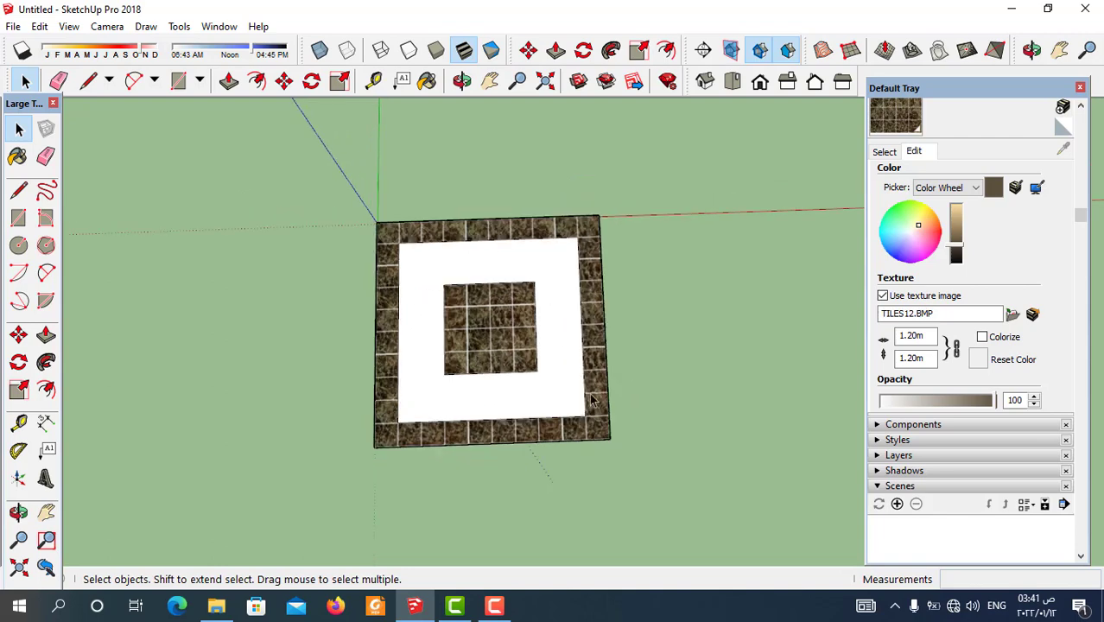
click(11, 27)
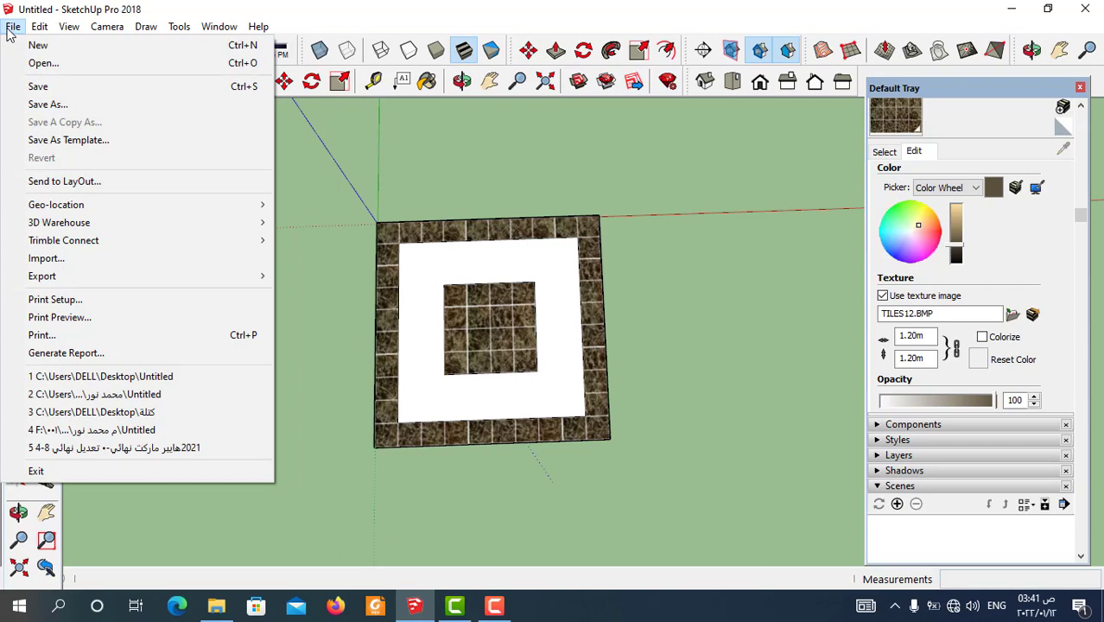
click(91, 260)
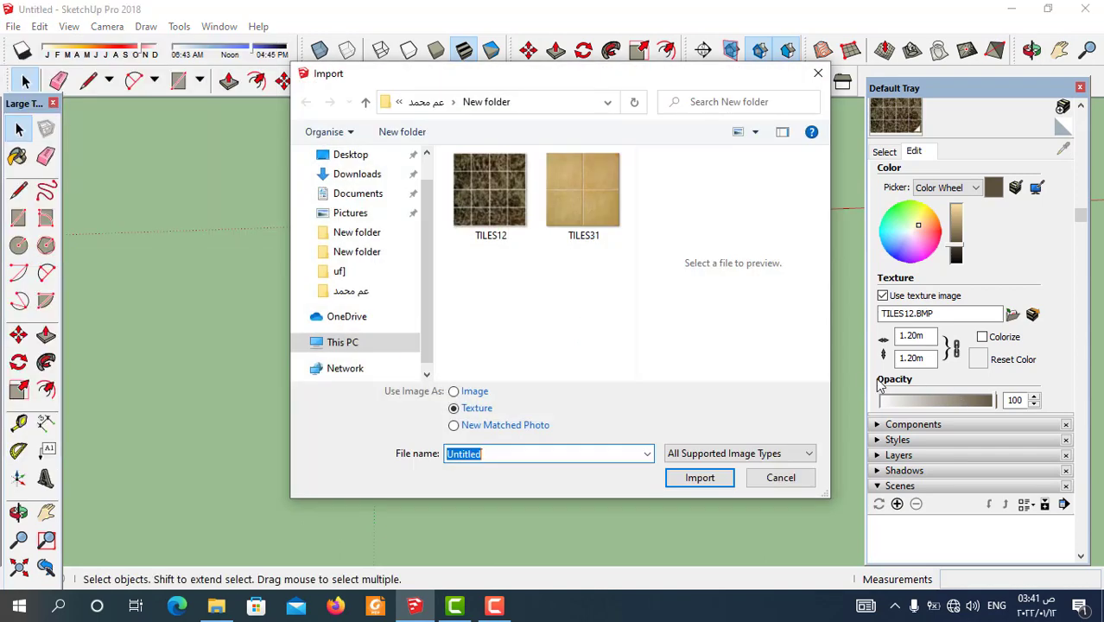
click(596, 207)
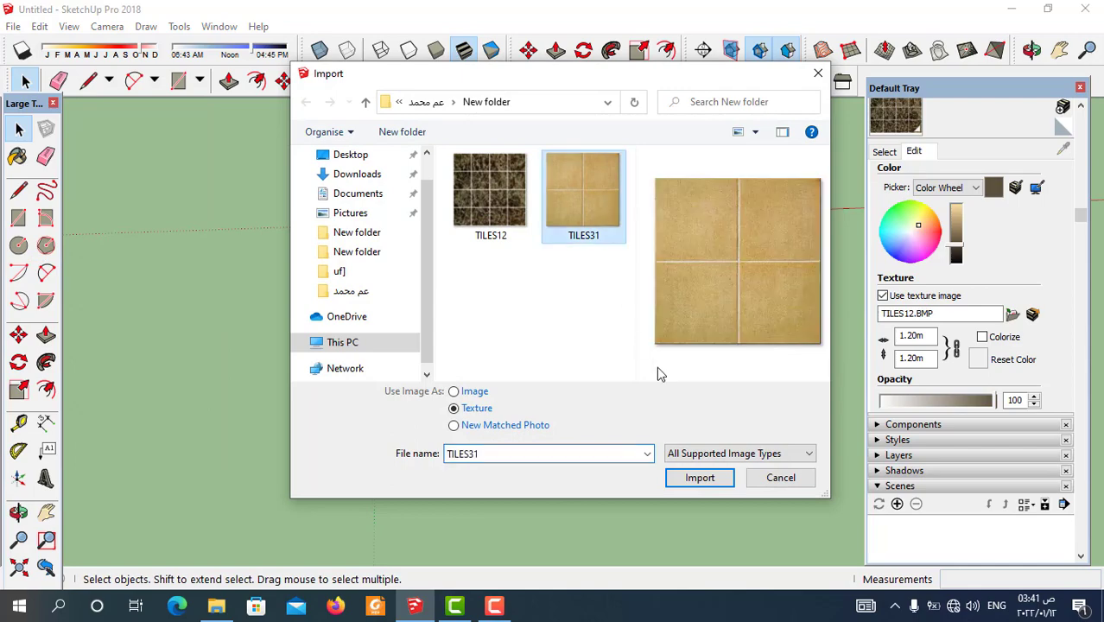
click(710, 478)
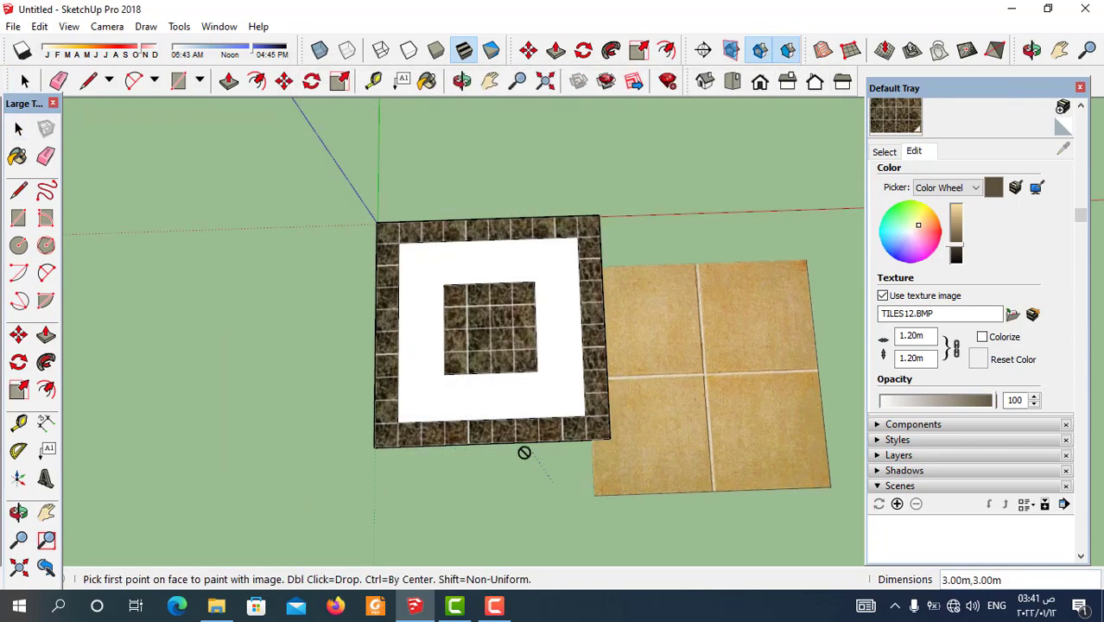
- Pin the TILES31 texture at the border's corner and size it over the outer border
scroll(419, 400, up, 3)
scroll(388, 444, up, 3)
scroll(388, 444, up, 2)
scroll(375, 456, up, 1)
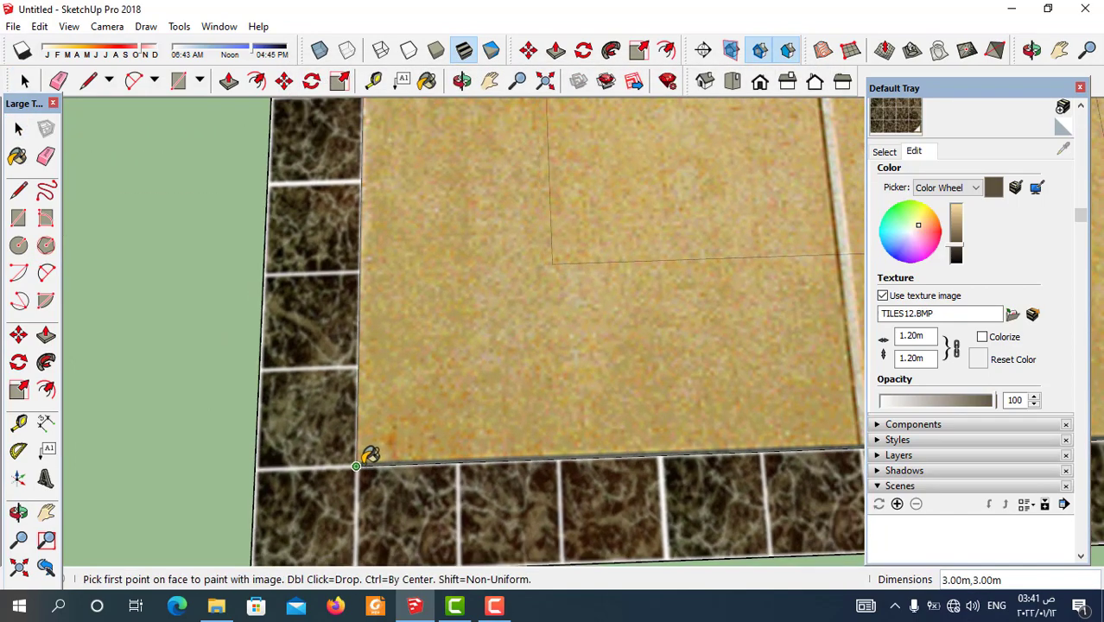
click(358, 465)
scroll(374, 445, down, 2)
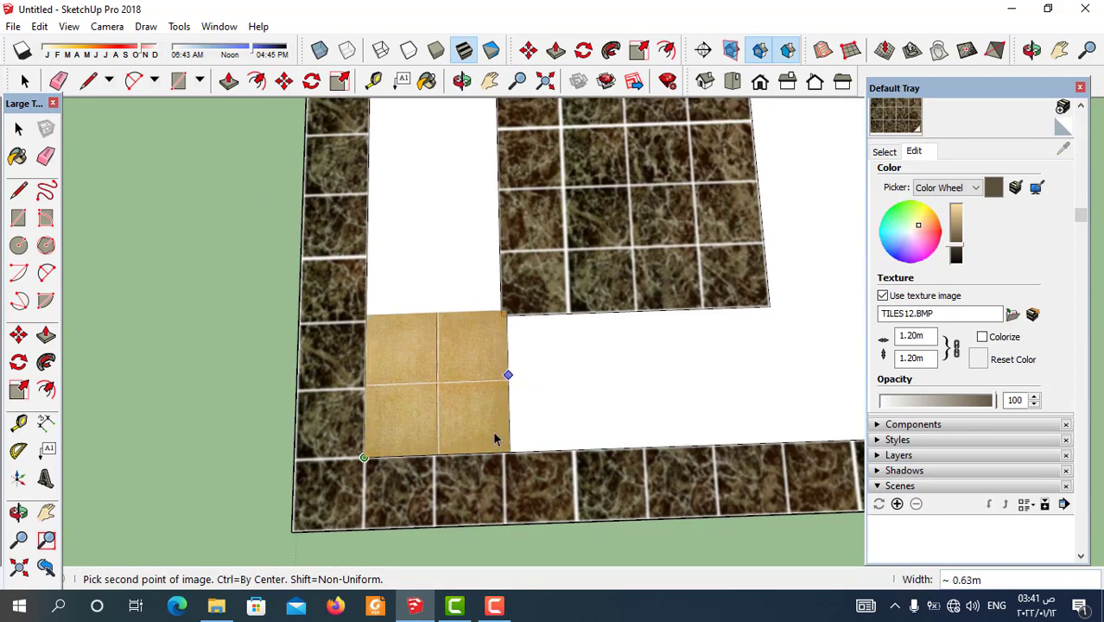
click(492, 430)
scroll(410, 424, down, 2)
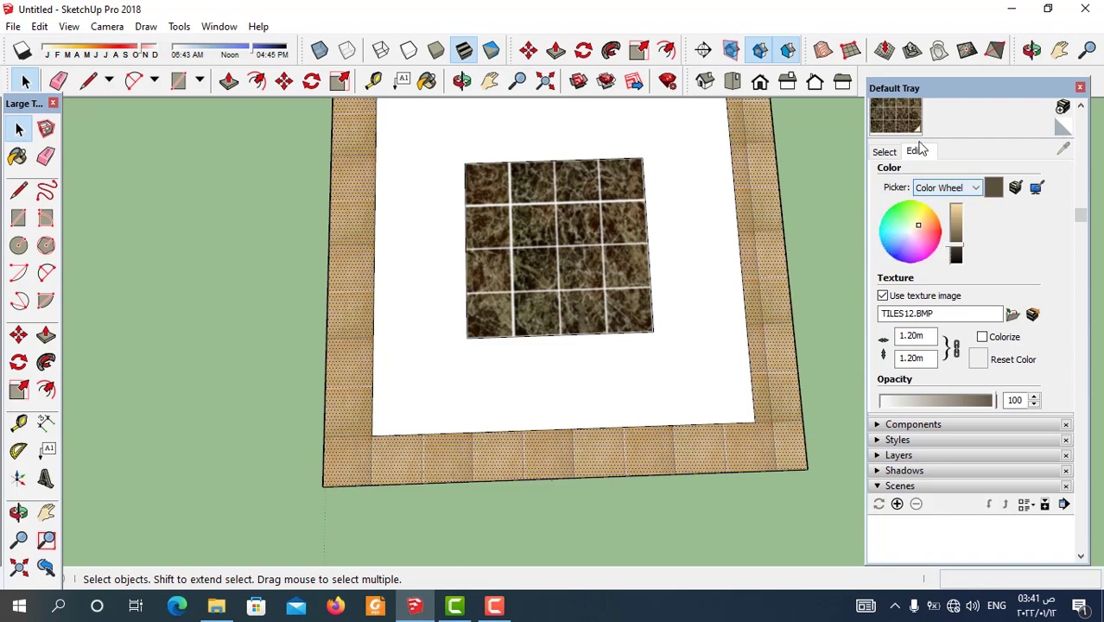
- Paint the white ring with the sampled beige tile material
click(891, 158)
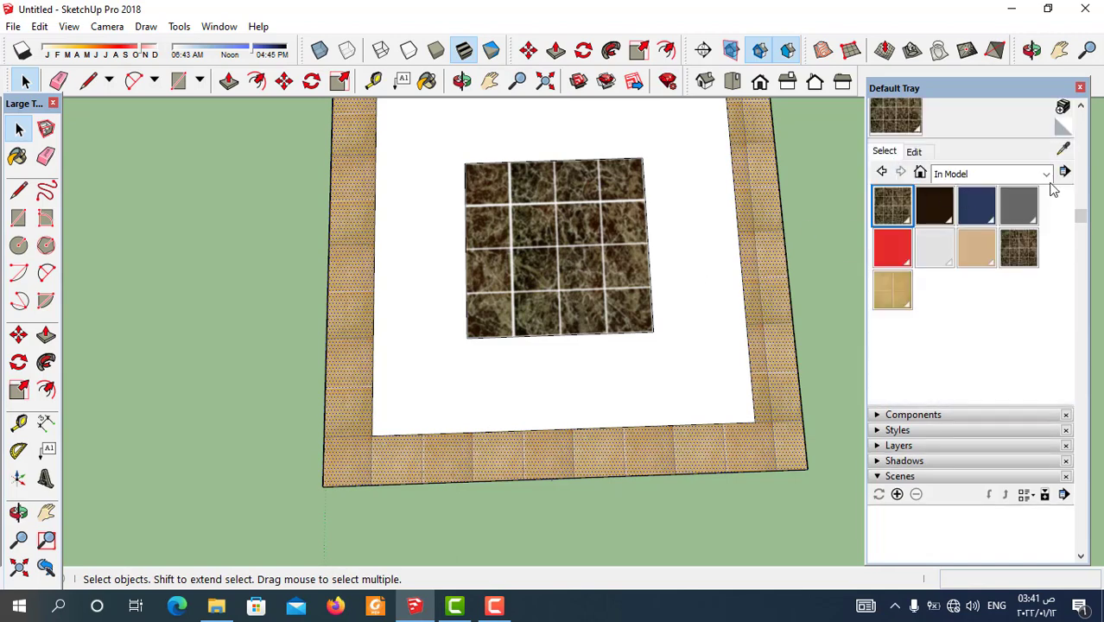
key(b)
alt+click(616, 439)
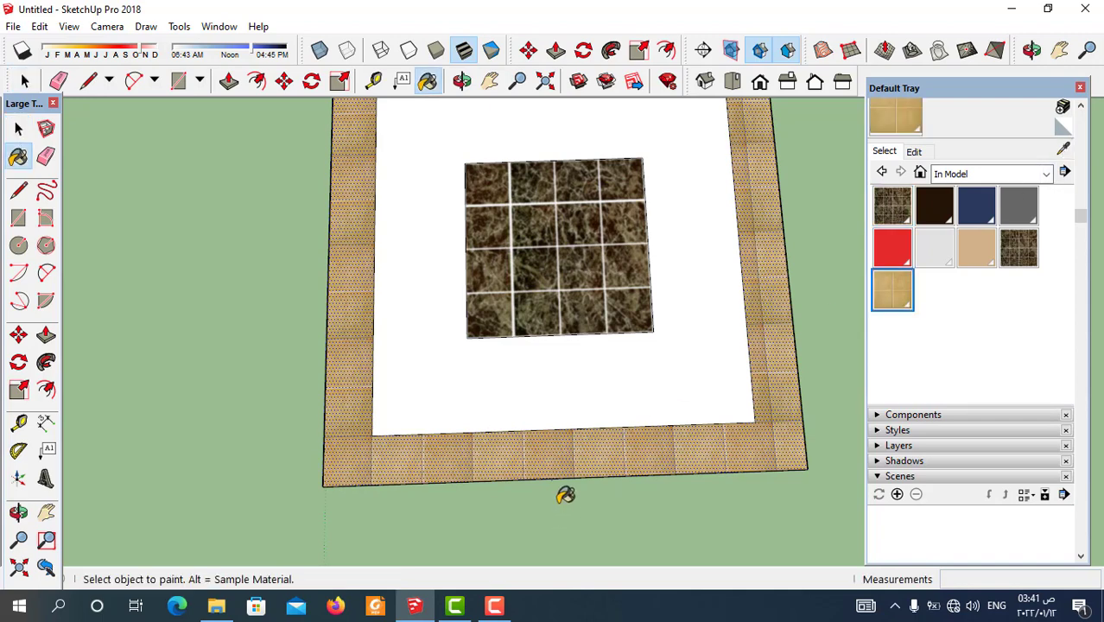
click(622, 378)
scroll(556, 488, down, 2)
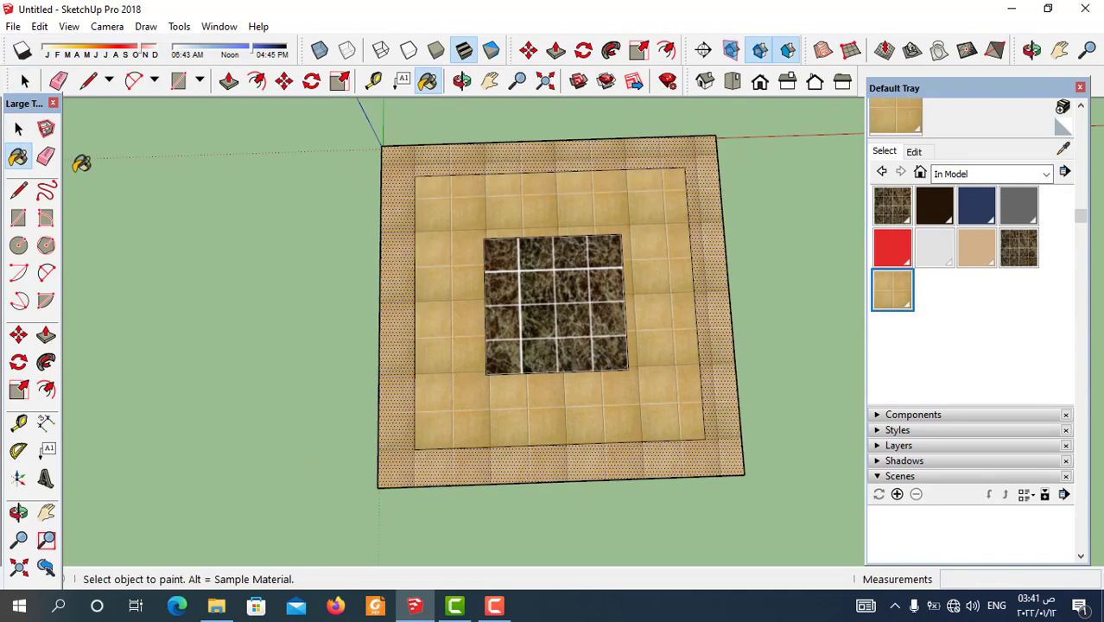
key(space)
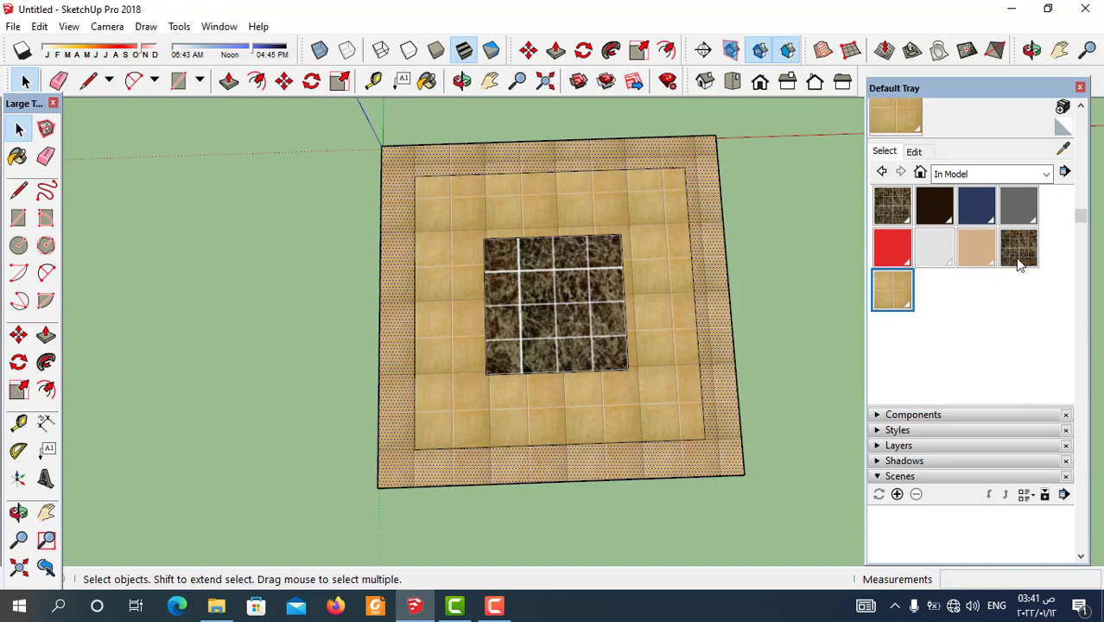
- Paint the outer border with the dark marble material
click(1019, 259)
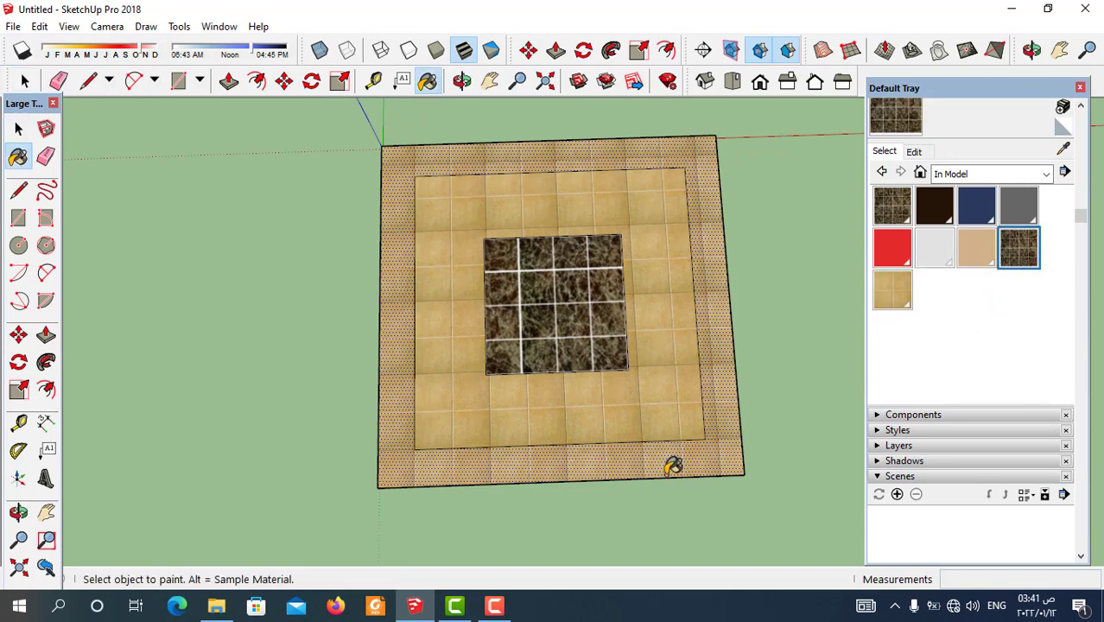
click(670, 466)
scroll(616, 529, down, 1)
click(22, 80)
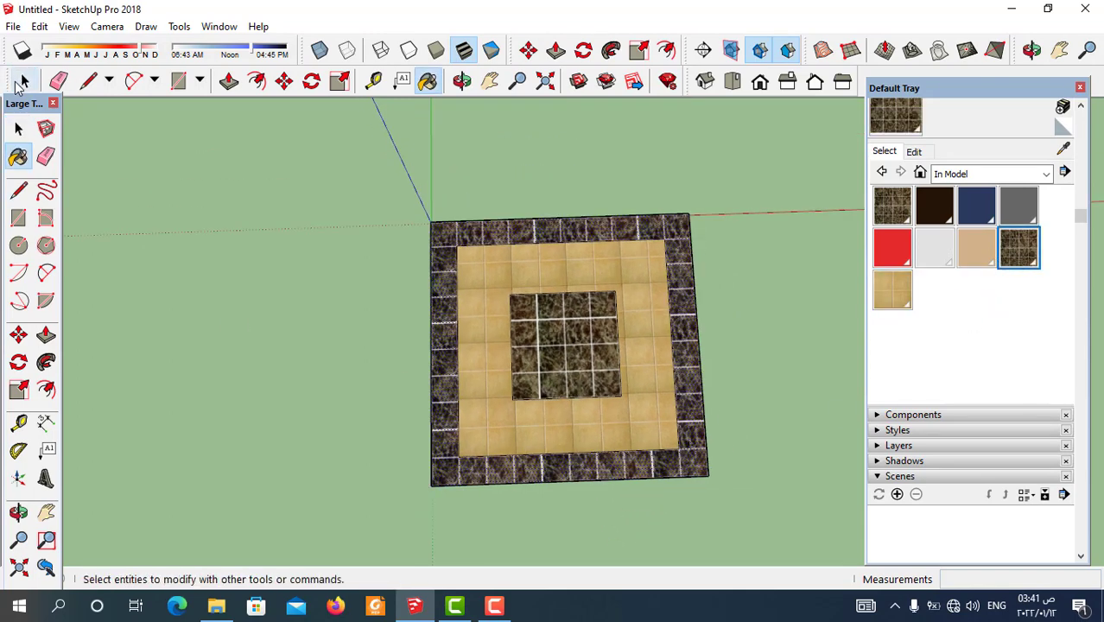
- Orbit and zoom to inspect the finished three-part floor
mouse_move(747, 396)
middle_down()
mouse_move(638, 492)
mouse_move(593, 470)
mouse_move(553, 488)
middle_up()
scroll(592, 471, up, 2)
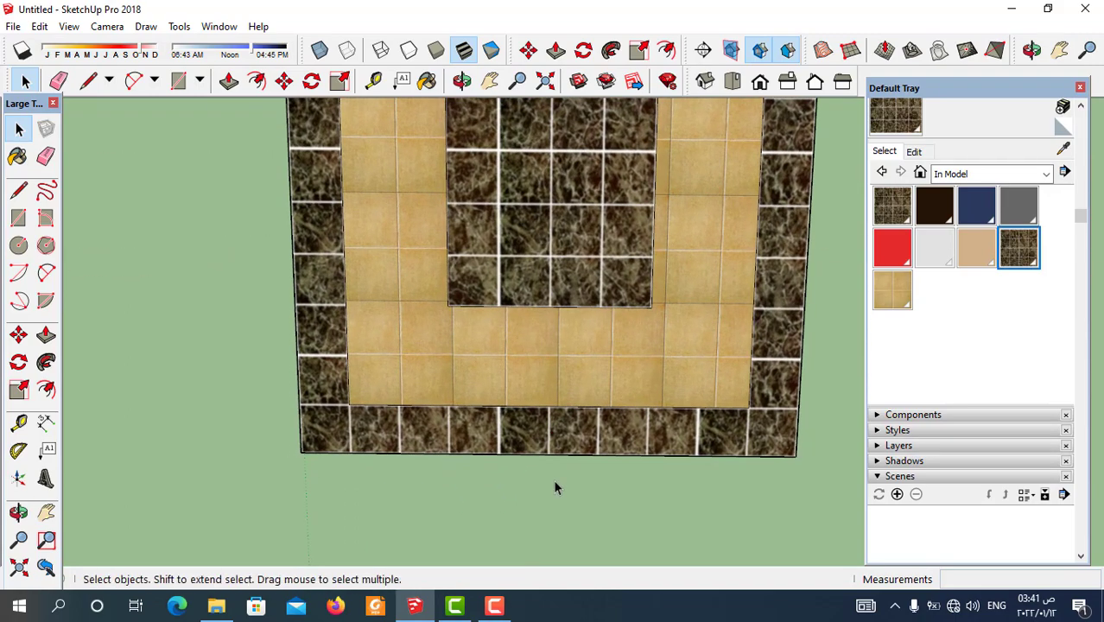
scroll(436, 300, up, 1)
scroll(459, 323, up, 1)
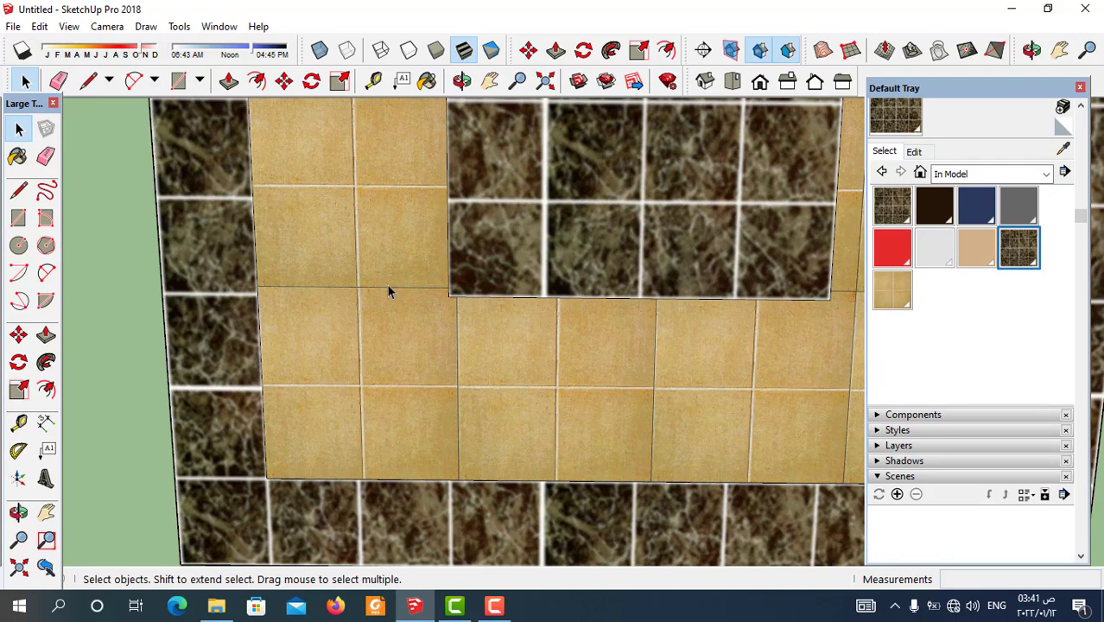
scroll(485, 381, down, 2)
scroll(505, 424, down, 2)
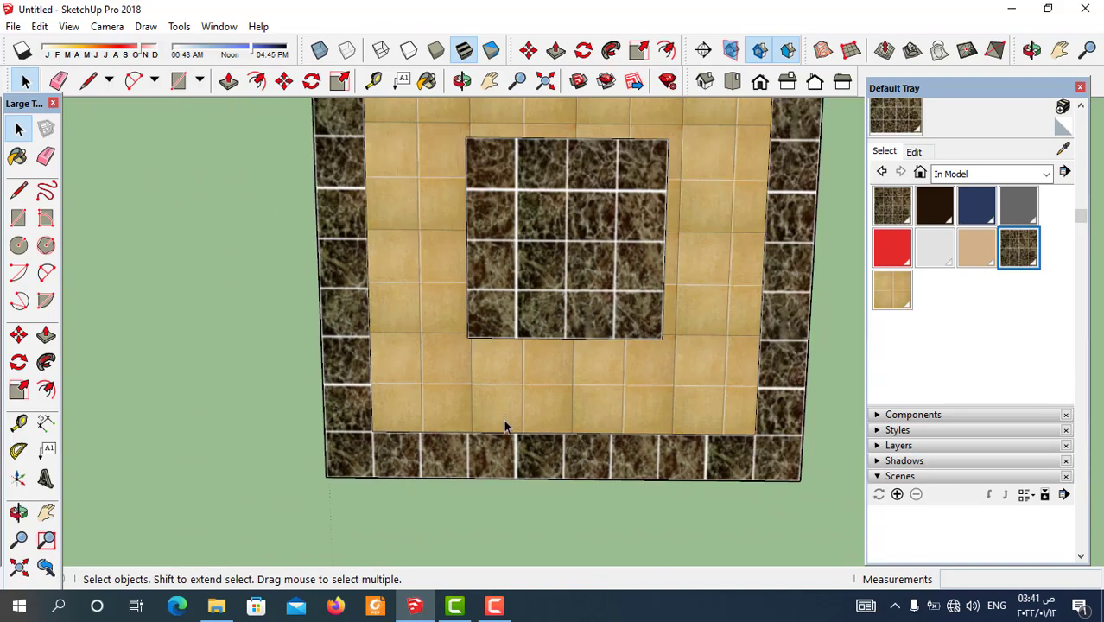
scroll(525, 337, down, 2)
mouse_move(525, 337)
middle_down()
mouse_move(553, 258)
mouse_move(570, 259)
middle_up()
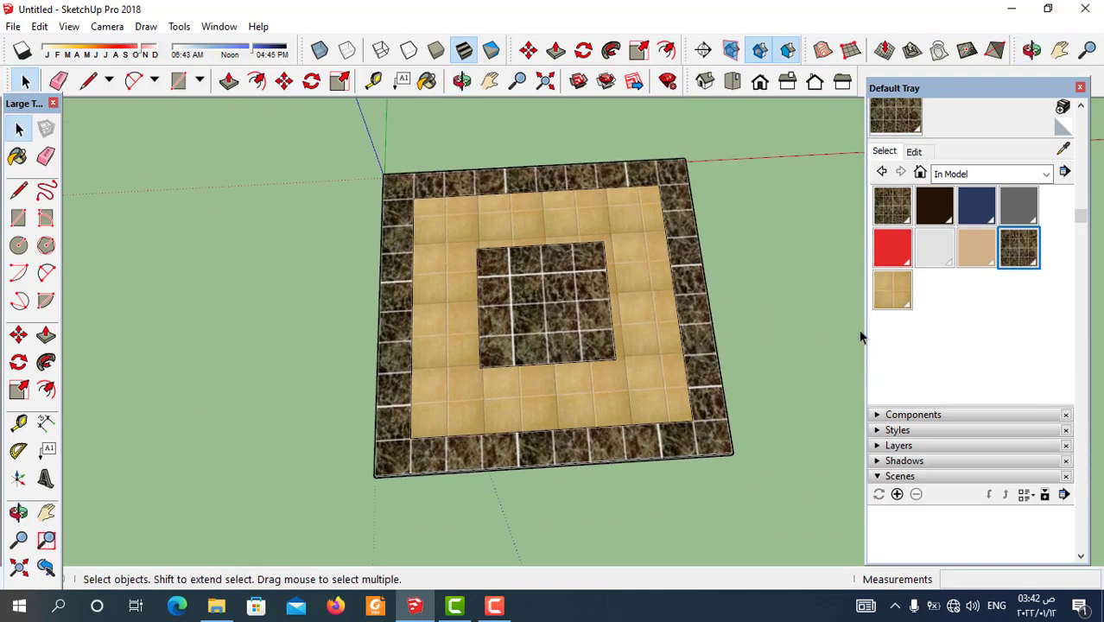
- Edit the beige TILES31 material, changing its texture size from 0.63 m to 0.60 m
click(891, 290)
click(913, 151)
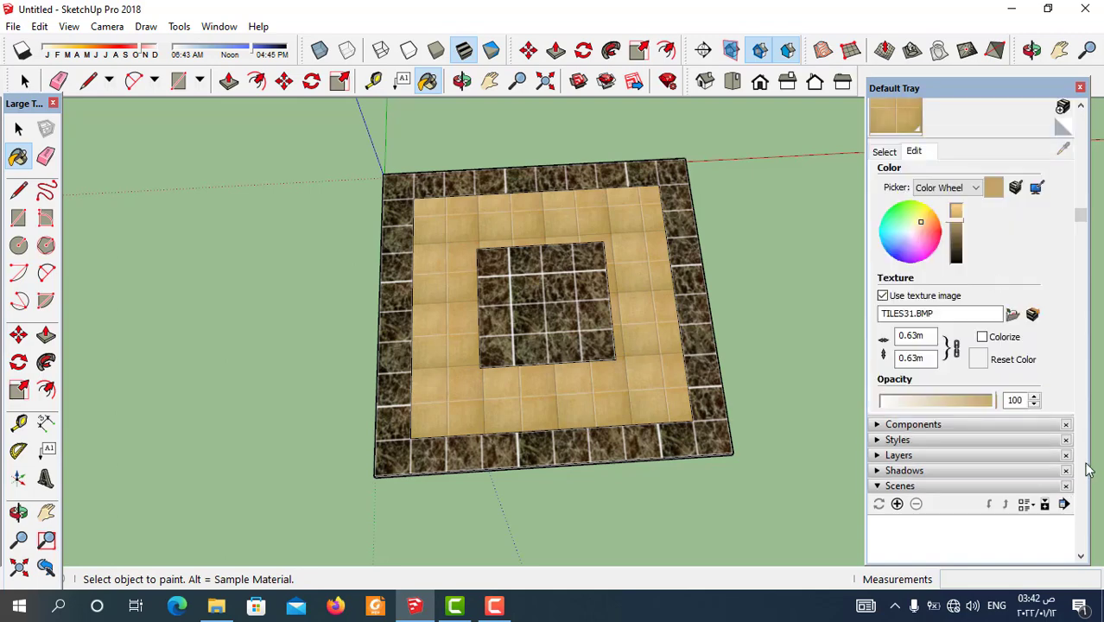
click(1034, 316)
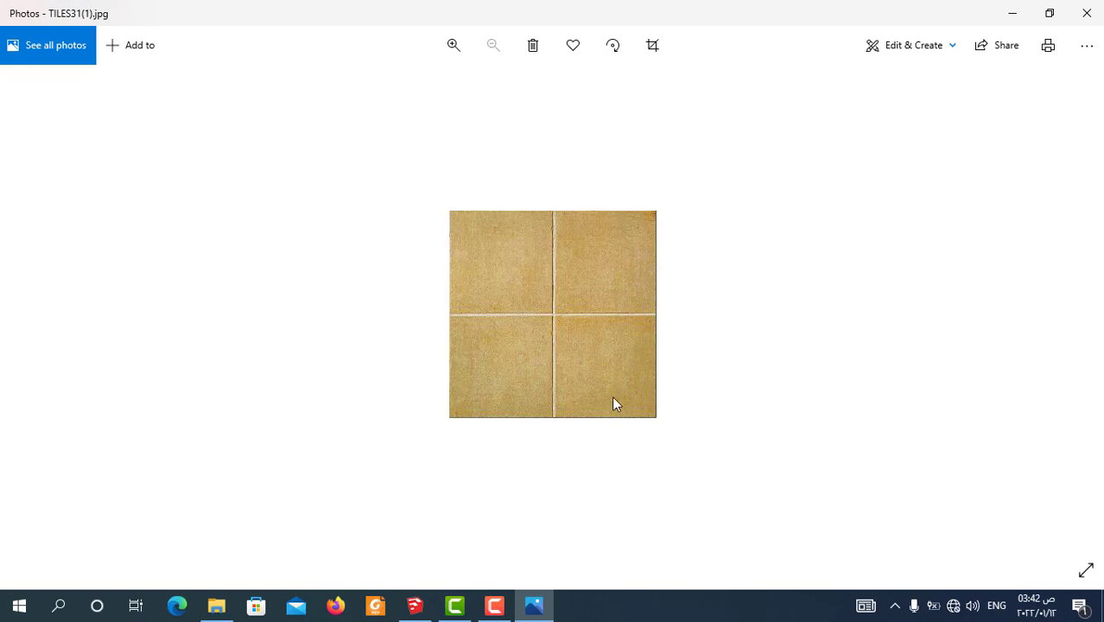
click(1085, 13)
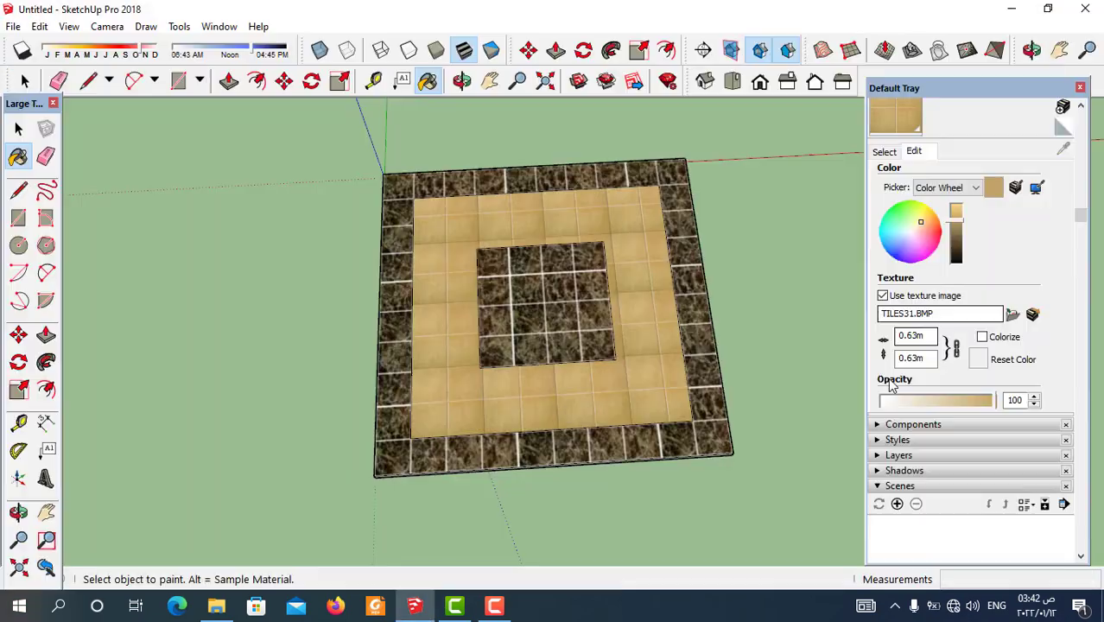
double_click(919, 339)
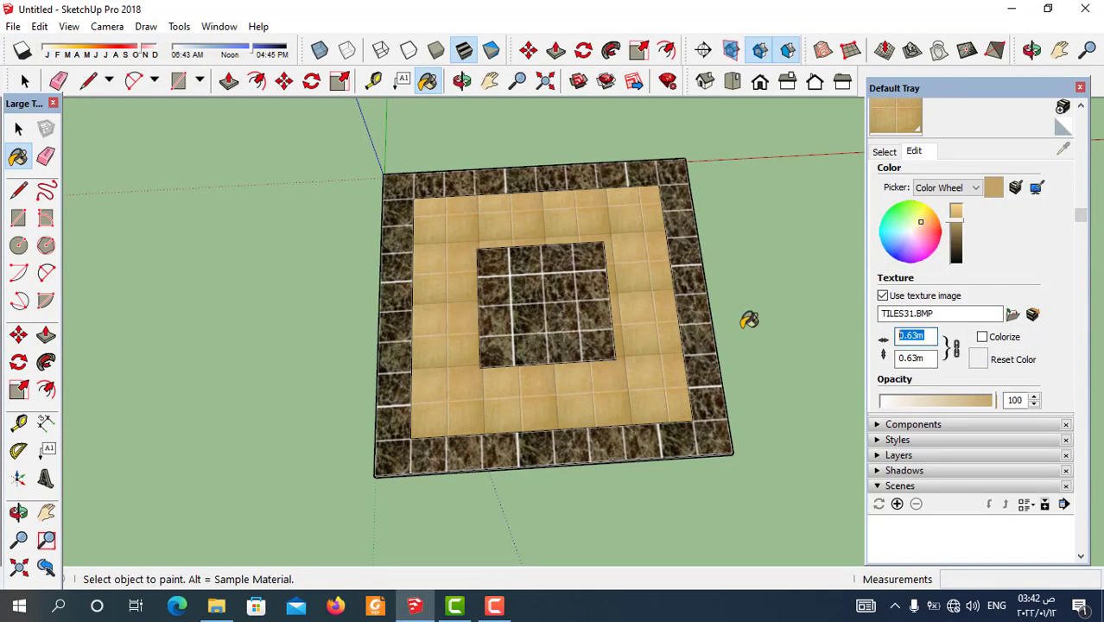
text(.)
text(6)
key(Return)
key(Tab)
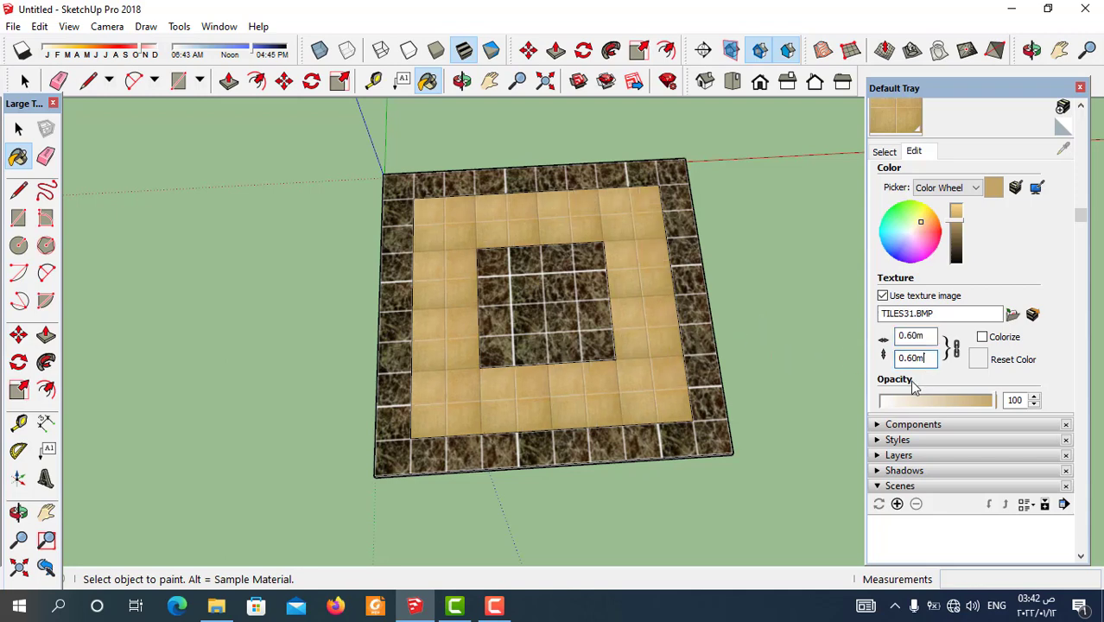
scroll(566, 390, up, 2)
scroll(553, 406, up, 3)
scroll(509, 415, down, 1)
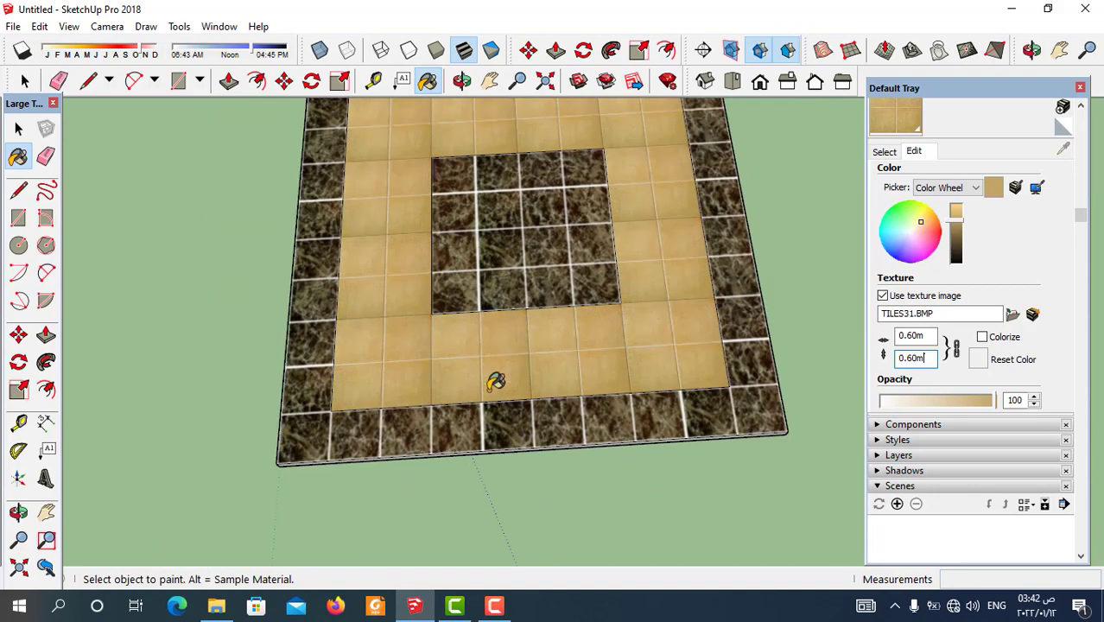
mouse_move(494, 383)
middle_down()
mouse_move(458, 508)
mouse_move(451, 419)
mouse_move(439, 468)
mouse_move(429, 287)
middle_up()
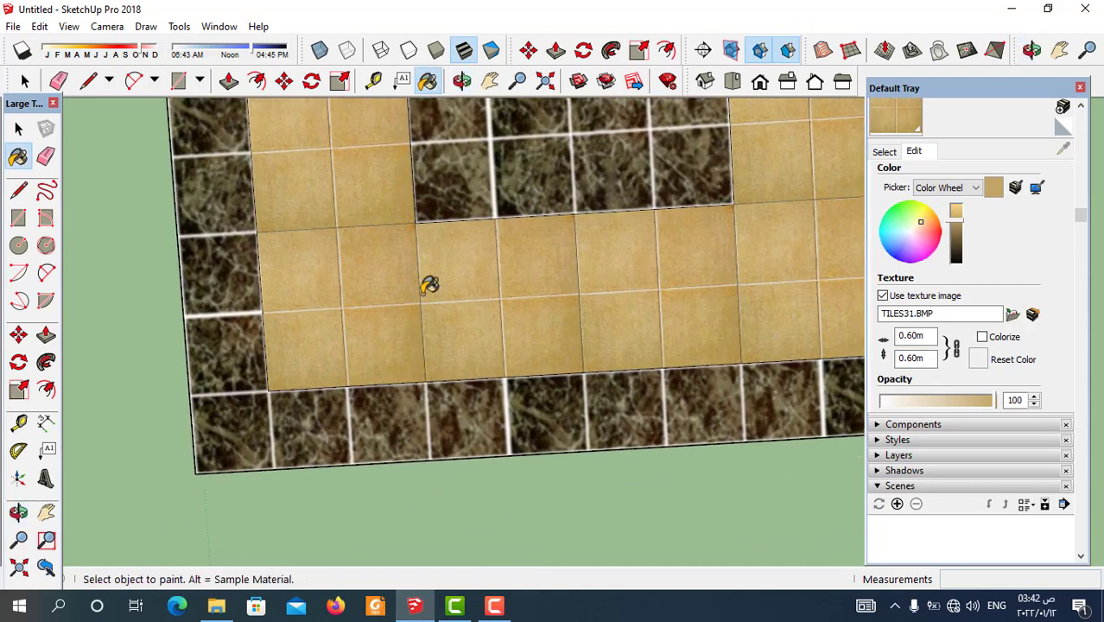
scroll(305, 412, down, 2)
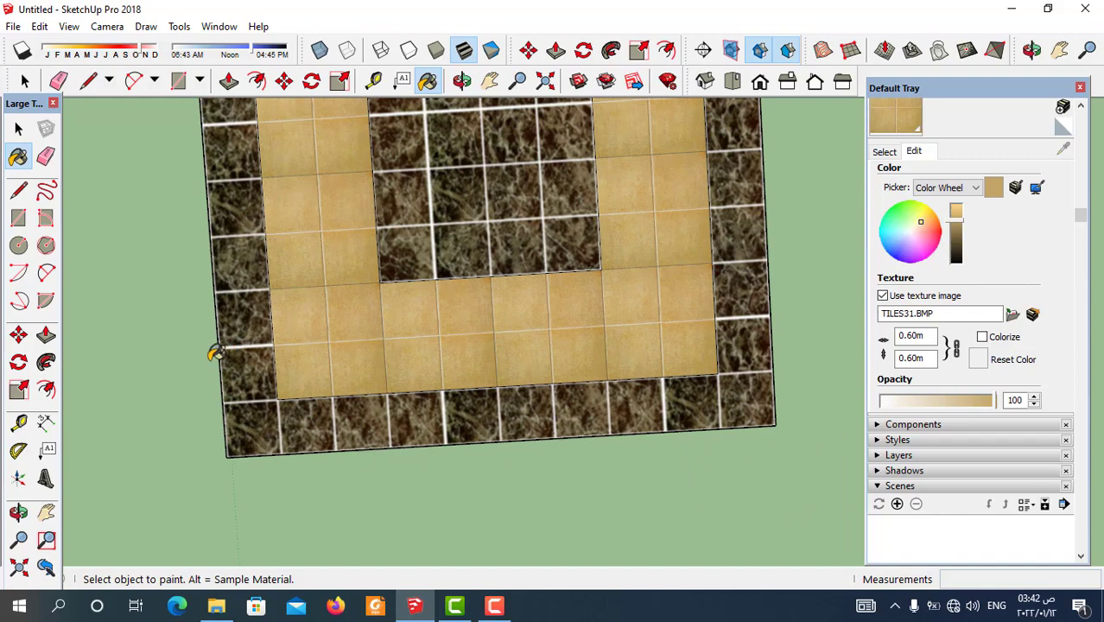
scroll(596, 395, down, 1)
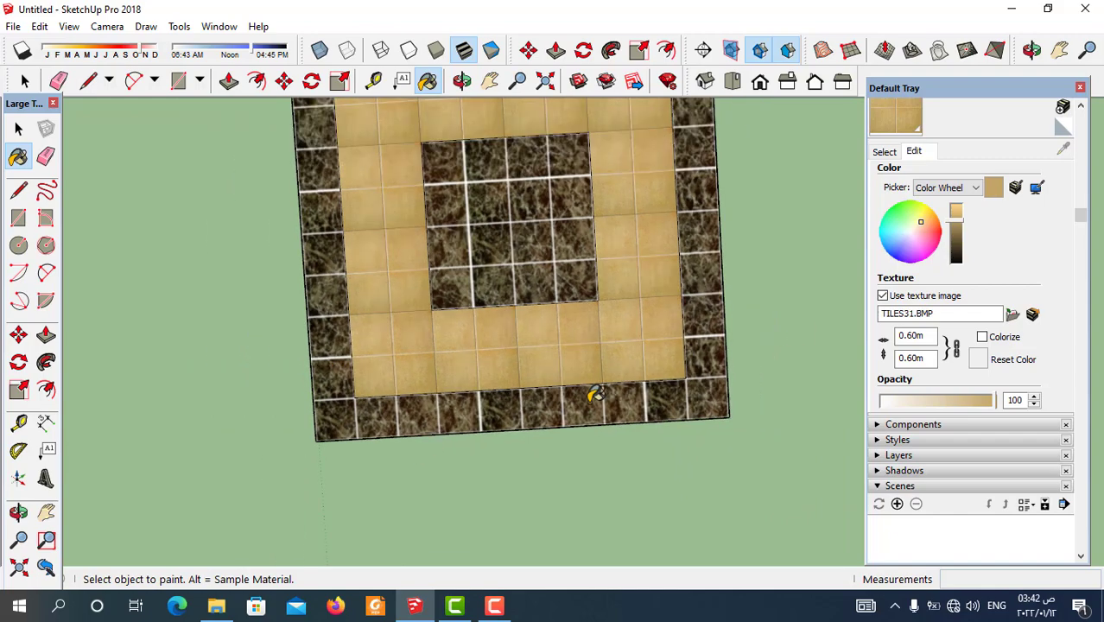
scroll(529, 435, down, 1)
scroll(523, 444, down, 1)
mouse_move(522, 444)
middle_down()
mouse_move(495, 315)
mouse_move(408, 420)
middle_up()
key(space)
scroll(446, 317, down, 1)
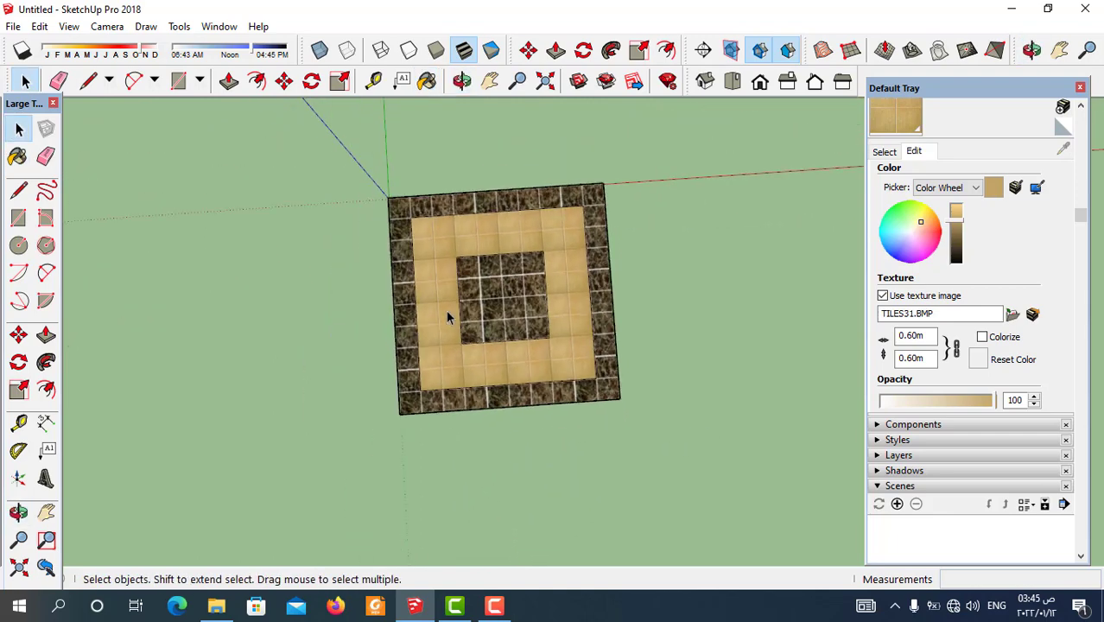
scroll(447, 316, up, 2)
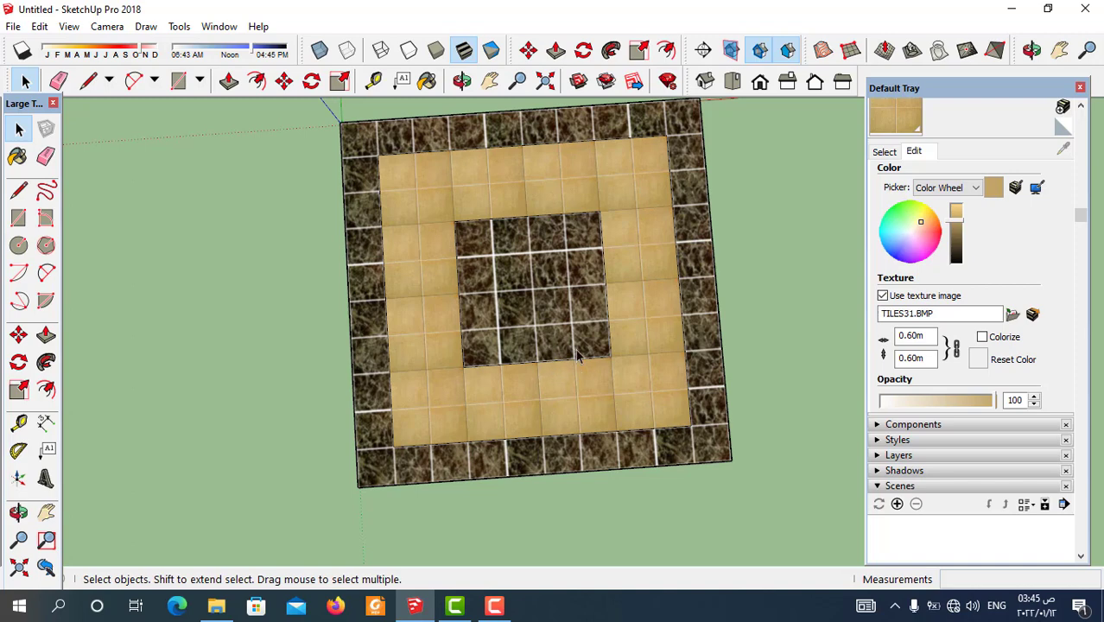
scroll(559, 339, up, 1)
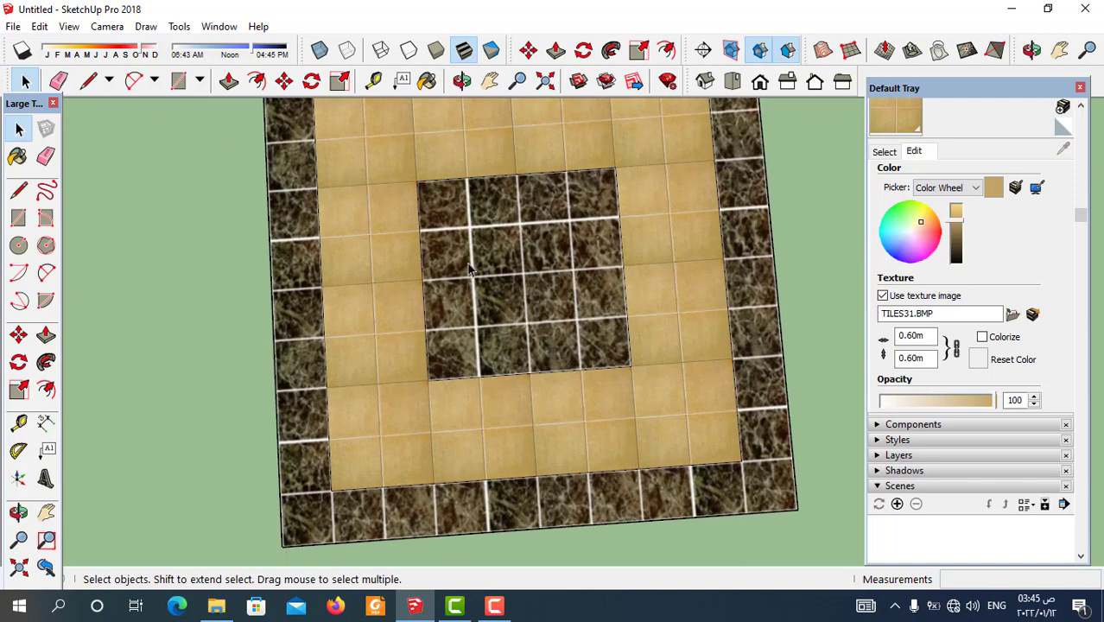
scroll(555, 379, down, 1)
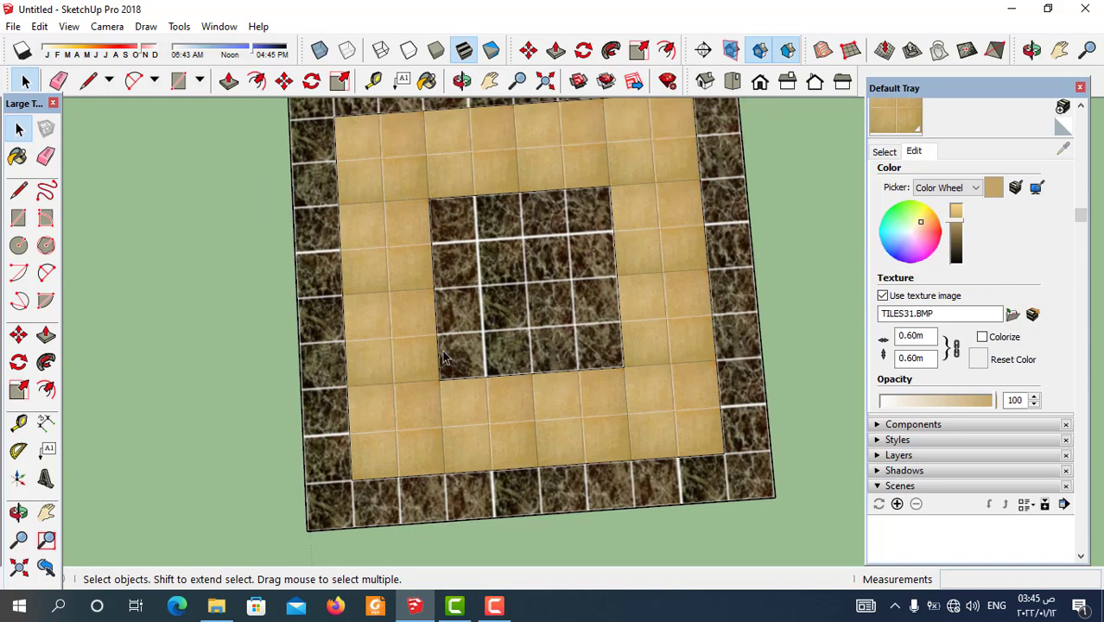
scroll(597, 409, down, 1)
scroll(601, 339, up, 1)
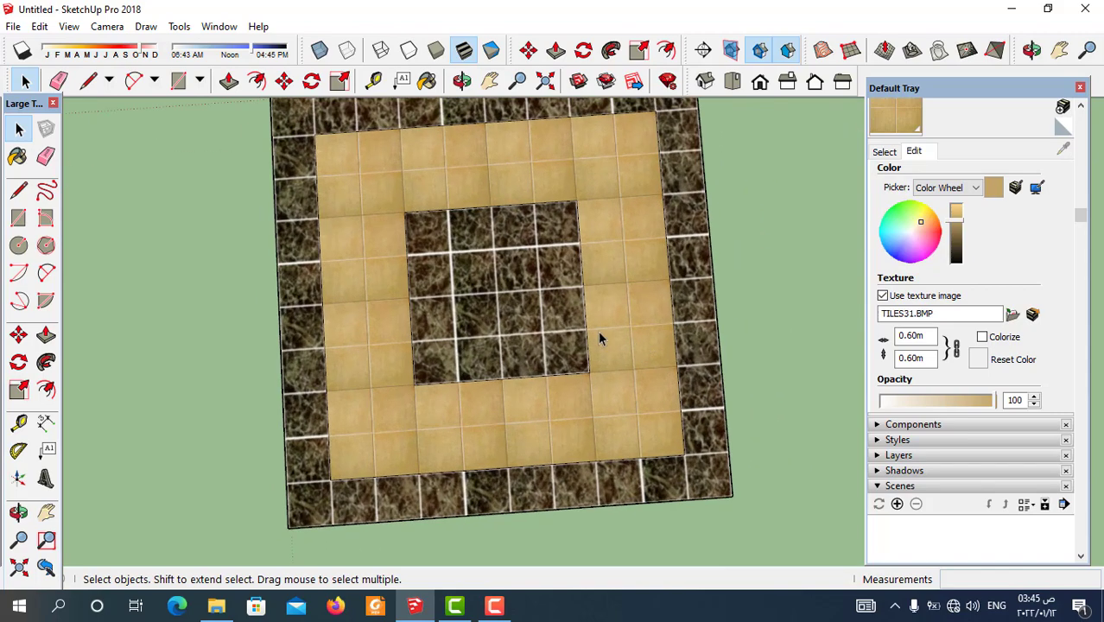
- Put the centre marble face's texture into Position mode
click(505, 304)
right_click(505, 304)
mouse_move(562, 405)
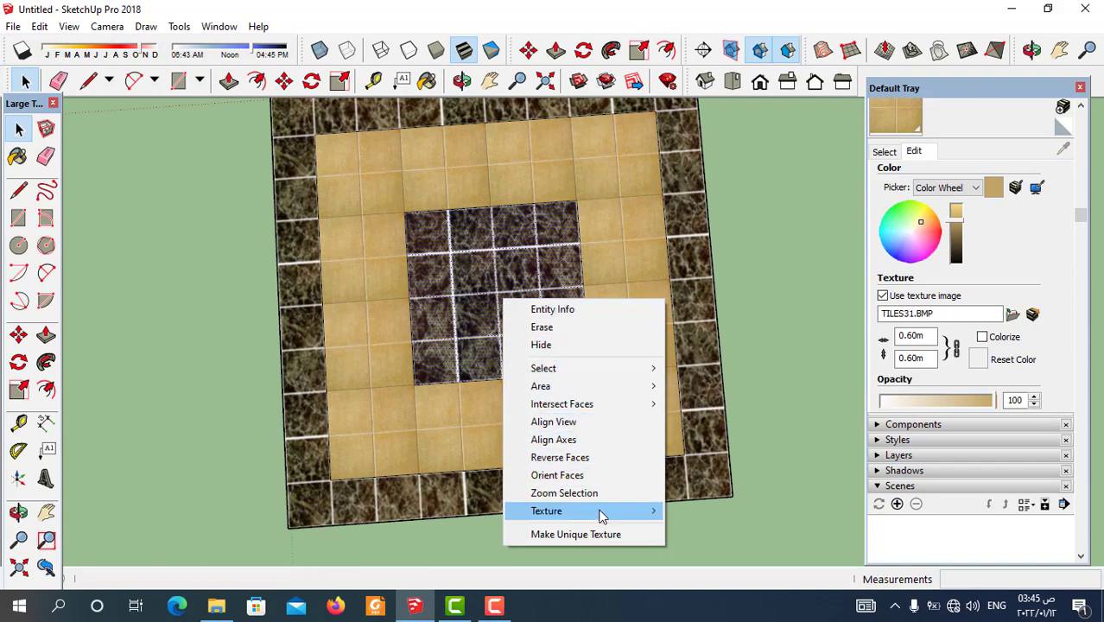
mouse_move(570, 511)
click(703, 511)
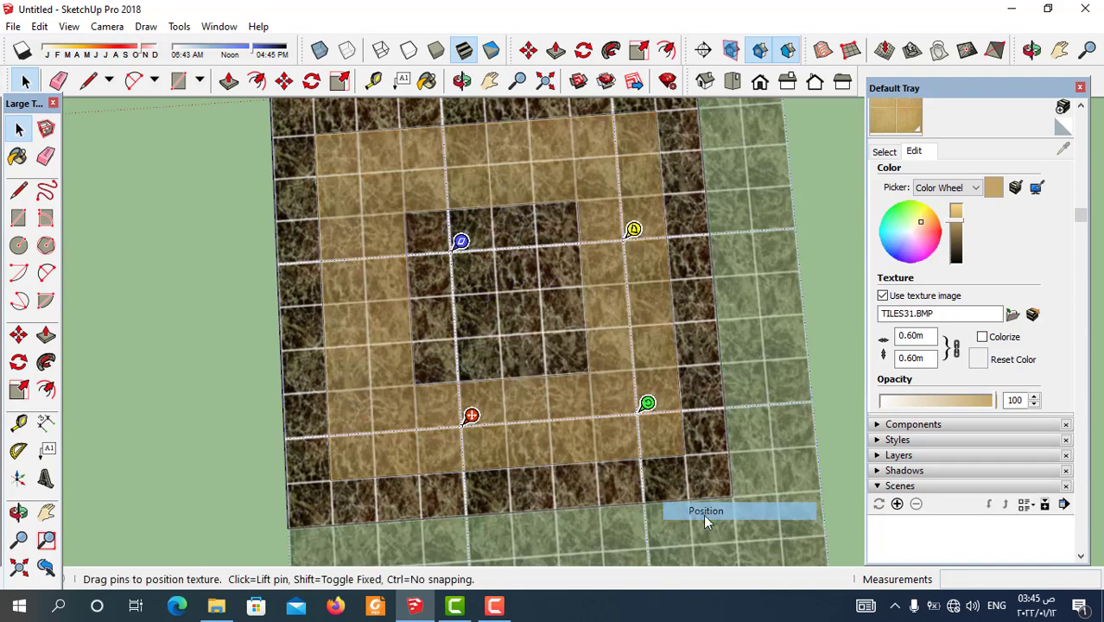
scroll(505, 256, up, 2)
scroll(457, 268, down, 1)
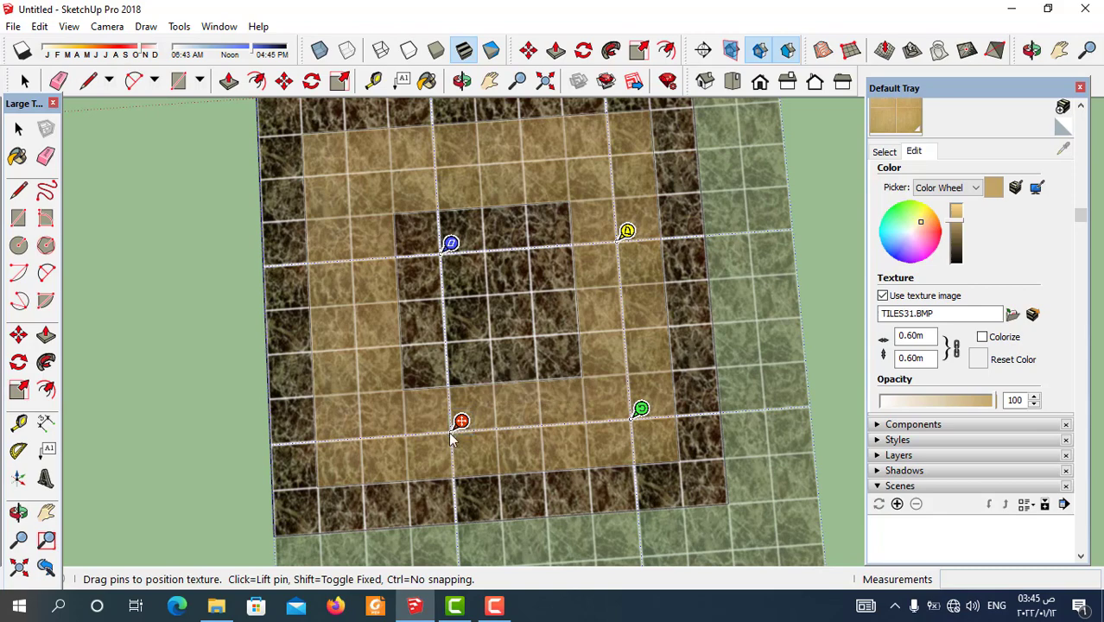
- Shift the marble texture and rotate it diagonally, then confirm with Done
drag(450, 438, 410, 384)
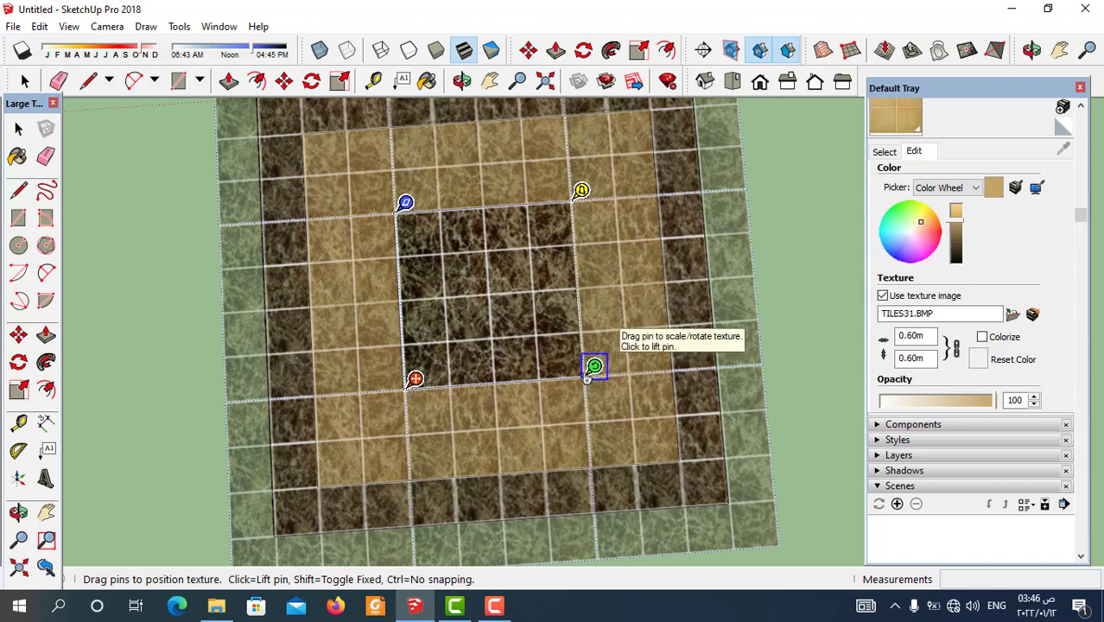
mouse_move(586, 377)
mouse_down()
mouse_move(585, 318)
mouse_move(568, 285)
mouse_up()
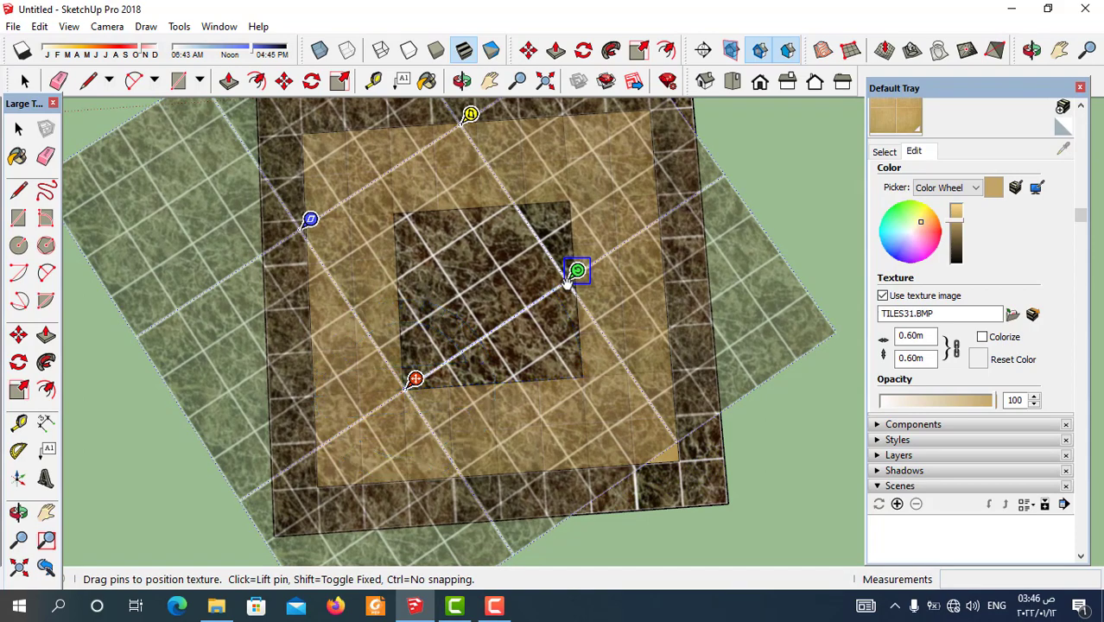
right_click(570, 285)
click(605, 295)
scroll(628, 374, down, 2)
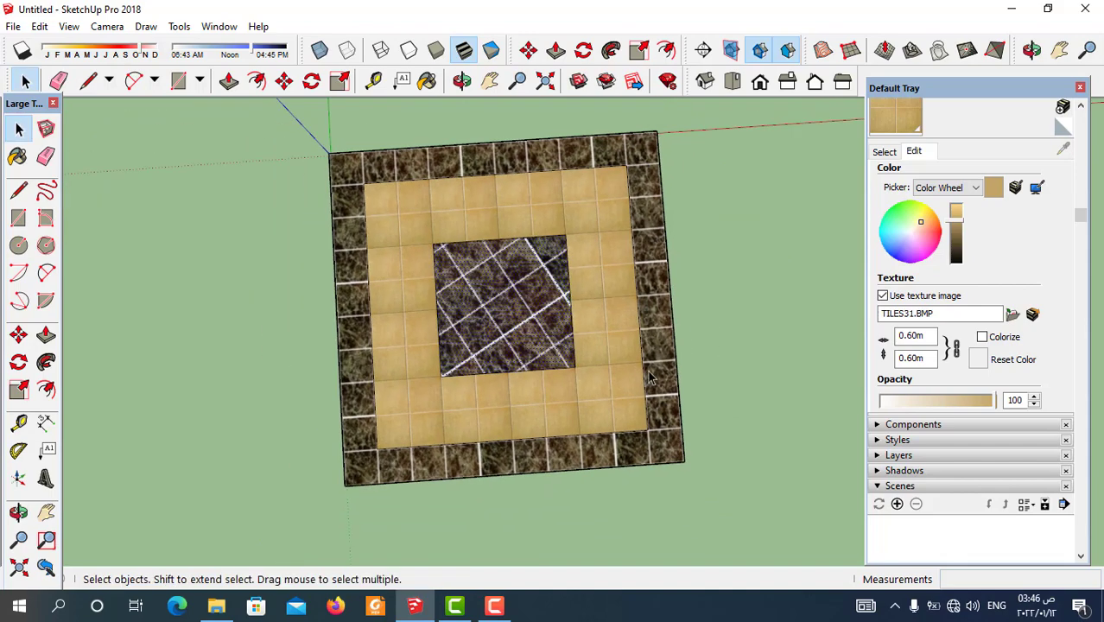
scroll(734, 355, down, 1)
scroll(626, 377, up, 1)
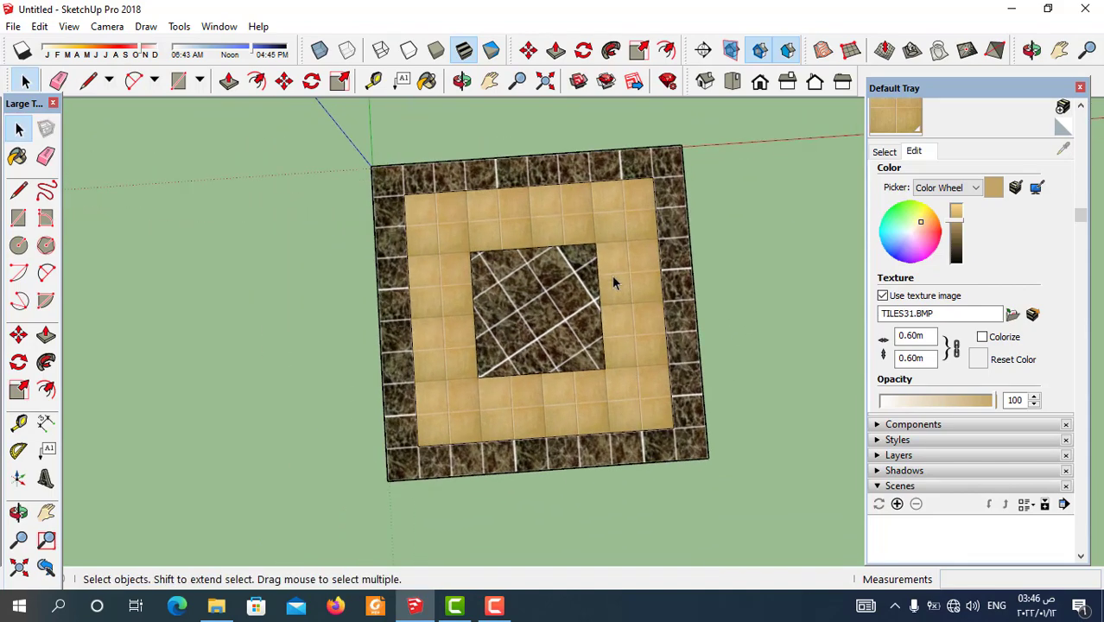
scroll(559, 334, up, 1)
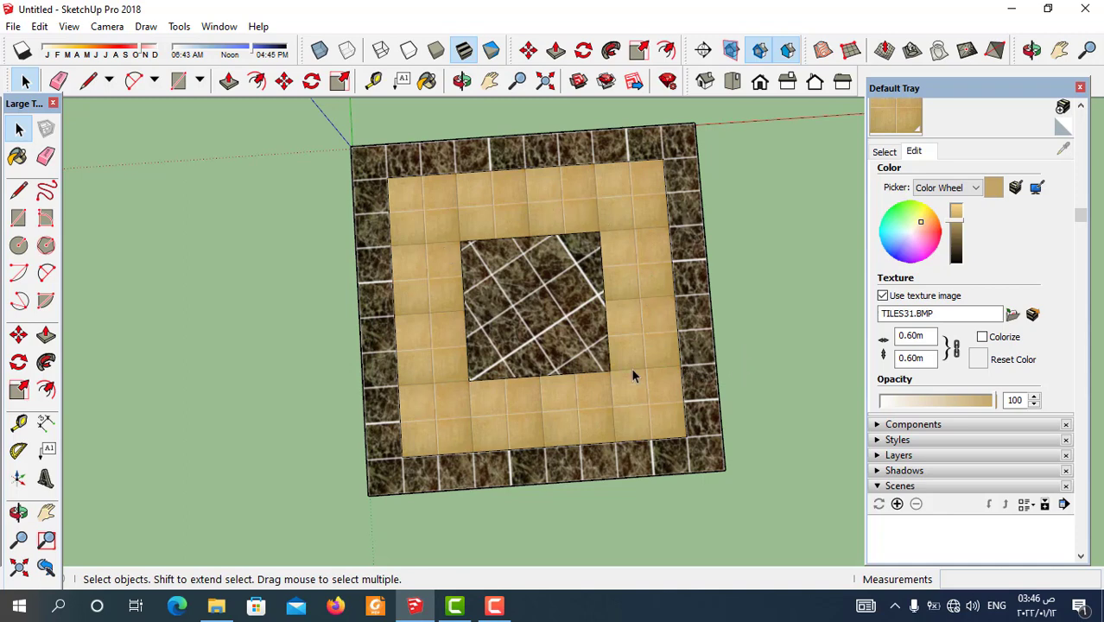
- Move and rotate the beige ring's texture to a diagonal via Texture Position, then Done
click(640, 224)
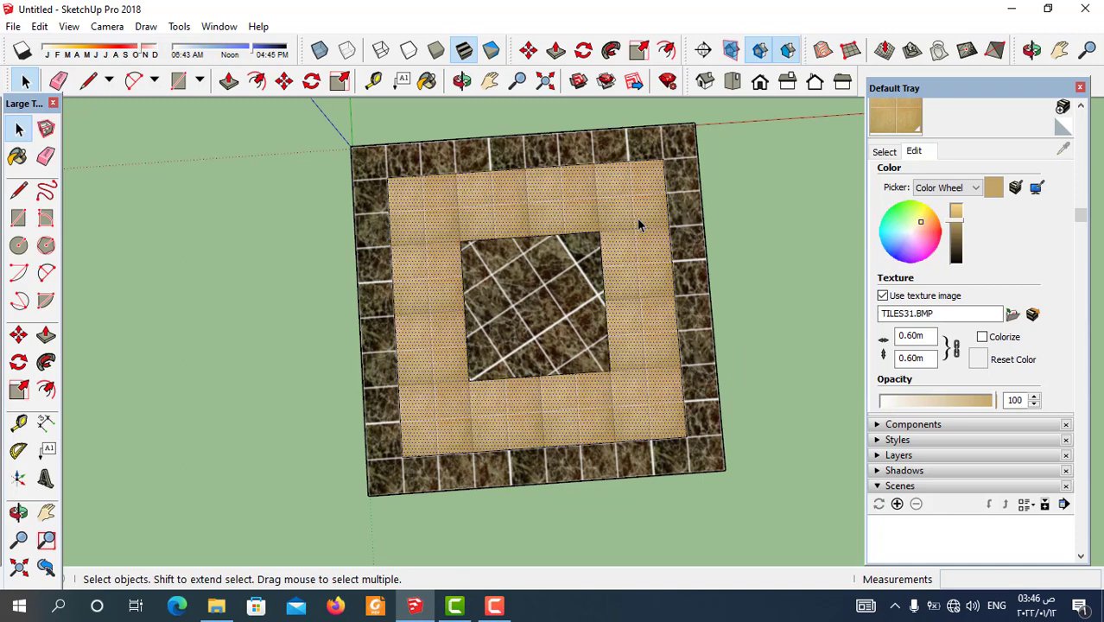
right_click(639, 225)
mouse_move(691, 430)
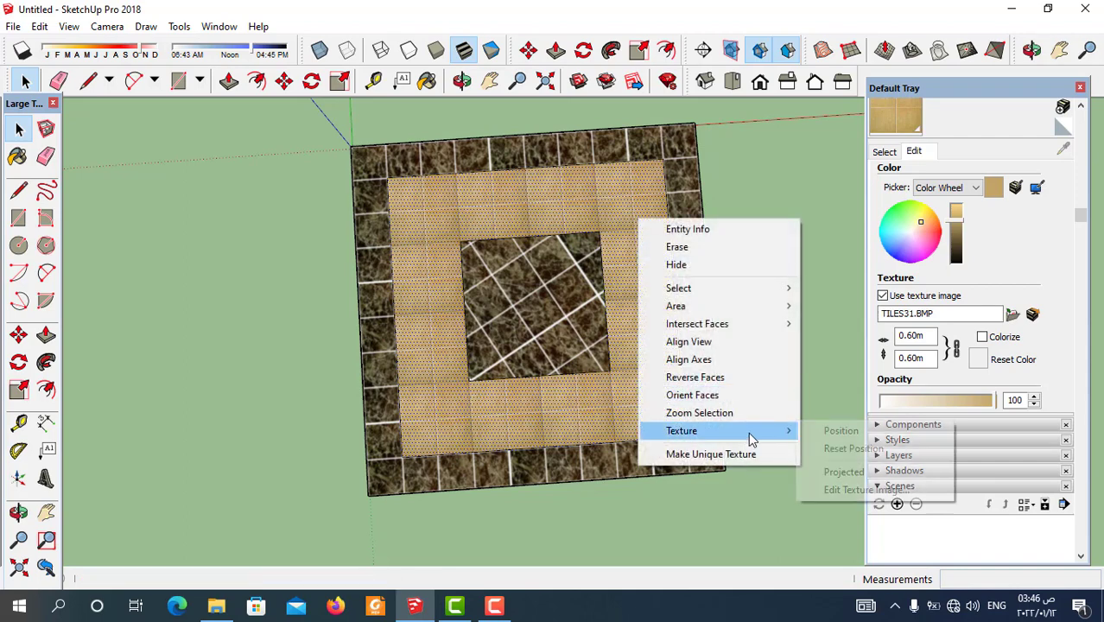
click(832, 430)
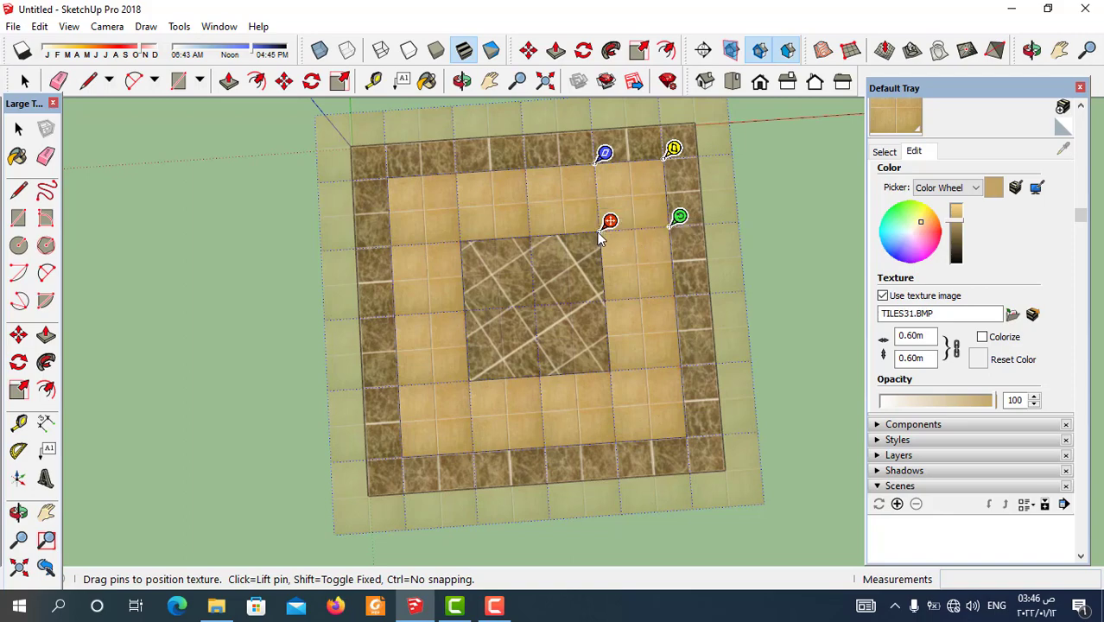
drag(588, 244, 403, 456)
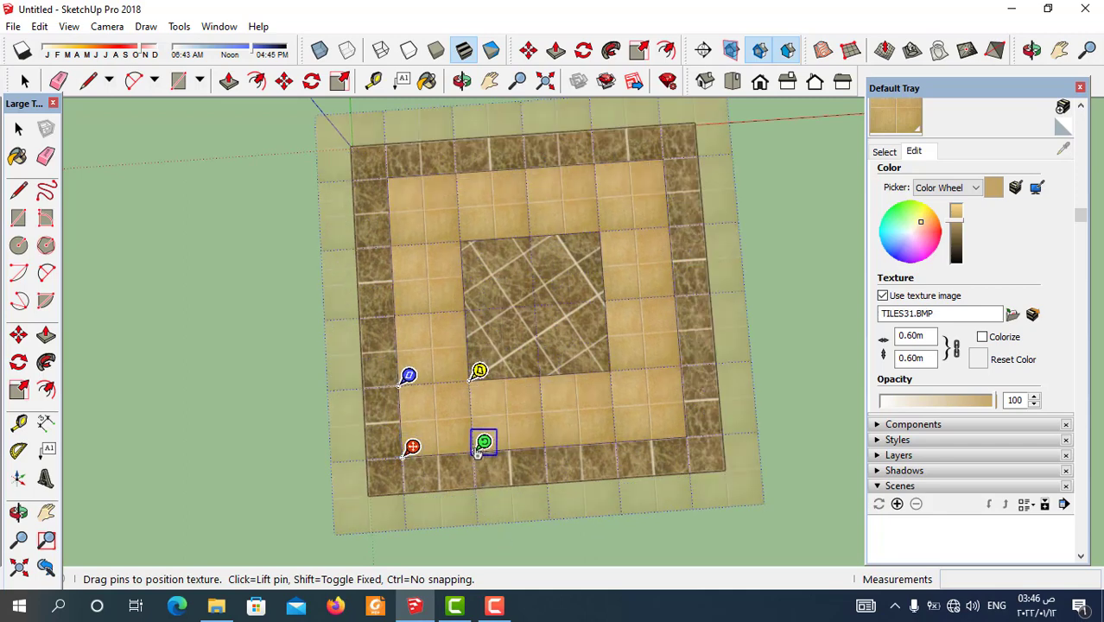
drag(475, 444, 467, 414)
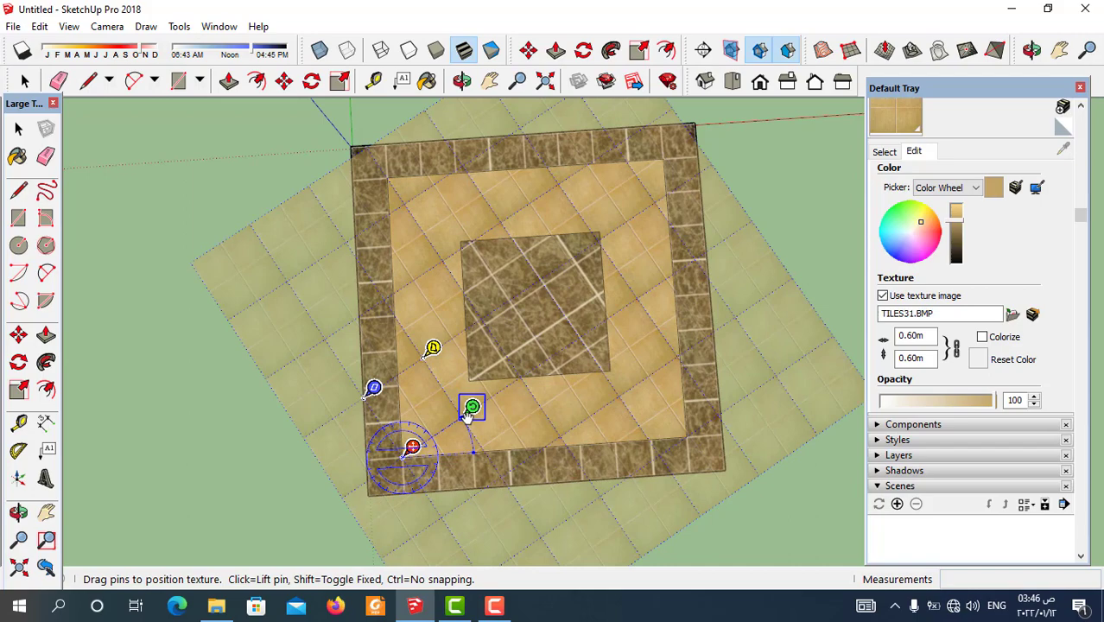
right_click(467, 416)
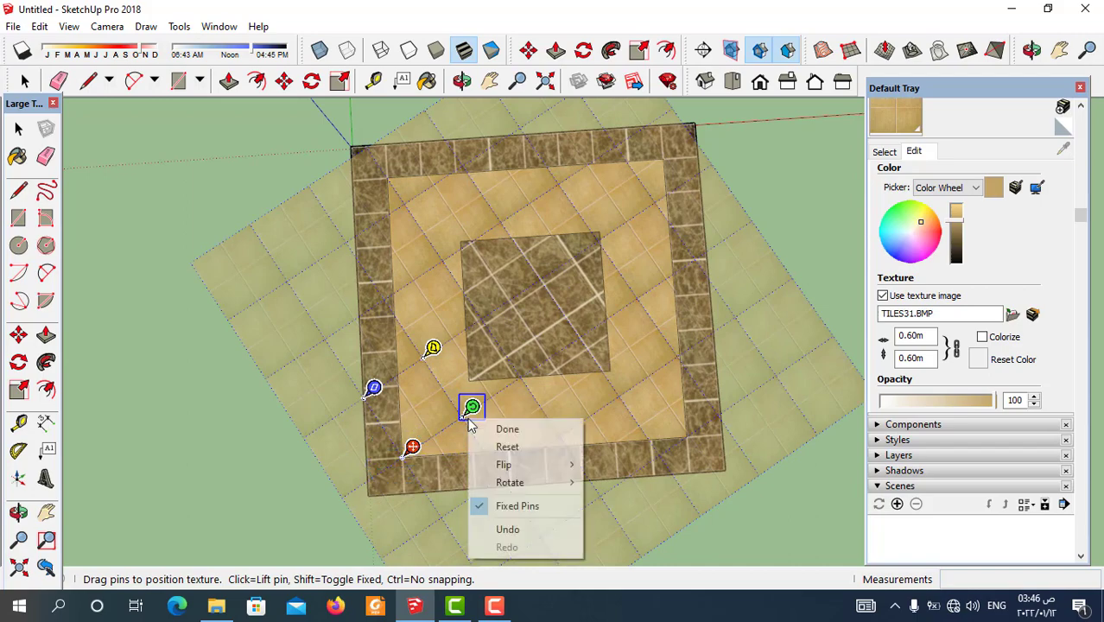
click(526, 429)
scroll(642, 430, down, 3)
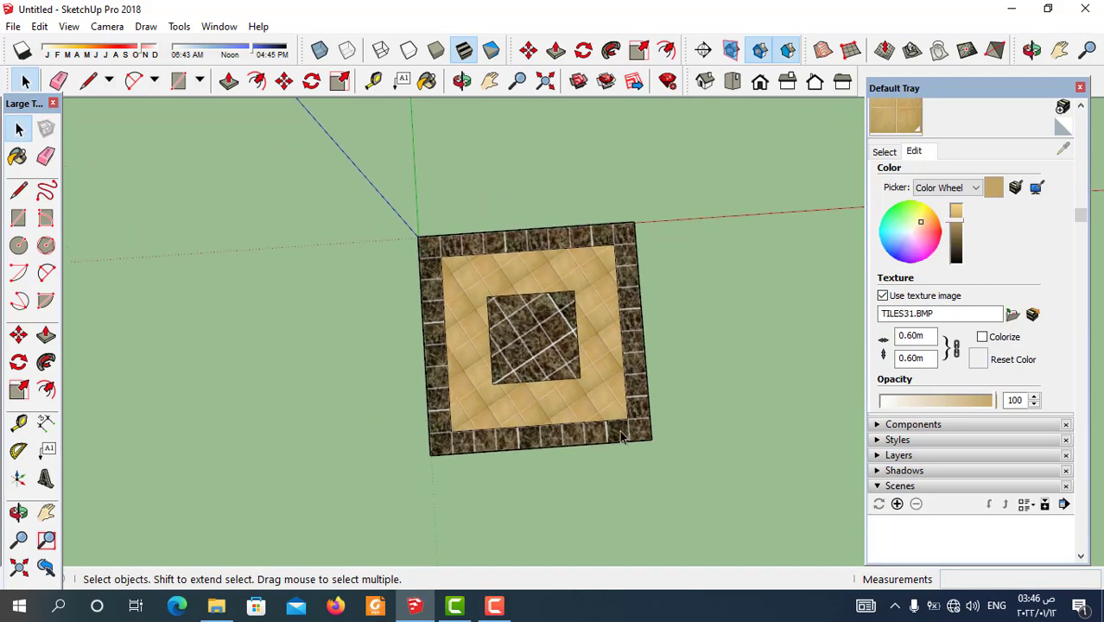
scroll(649, 415, up, 3)
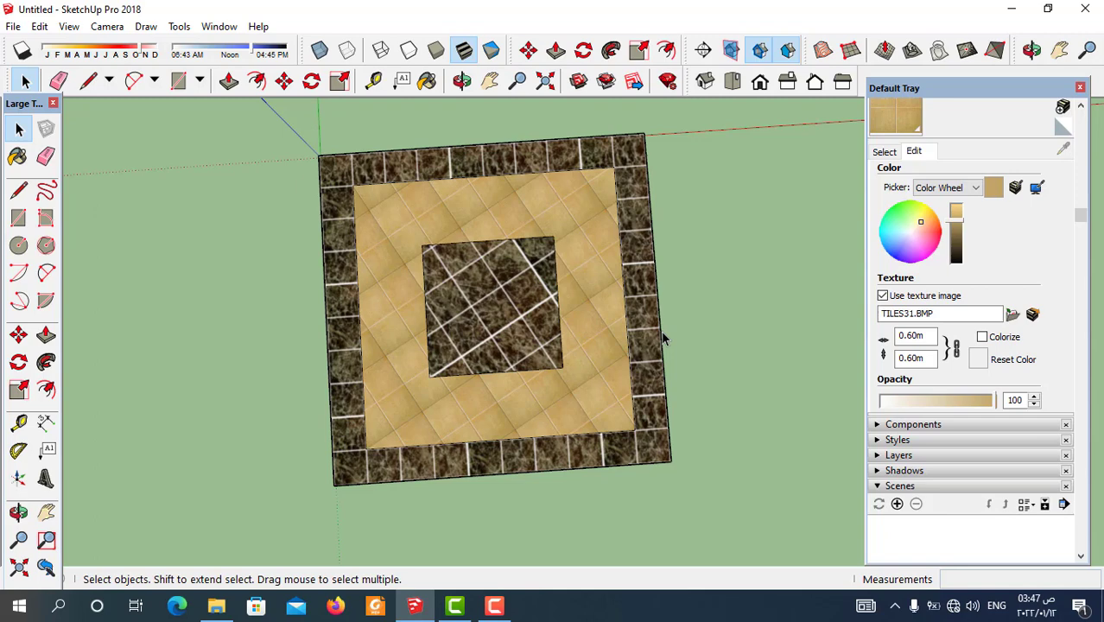
- Switch to Paint Bucket and orbit between top-down and tilted views of the tiled square floor
key(b)
mouse_move(663, 340)
middle_down()
mouse_move(524, 319)
mouse_move(495, 418)
middle_up()
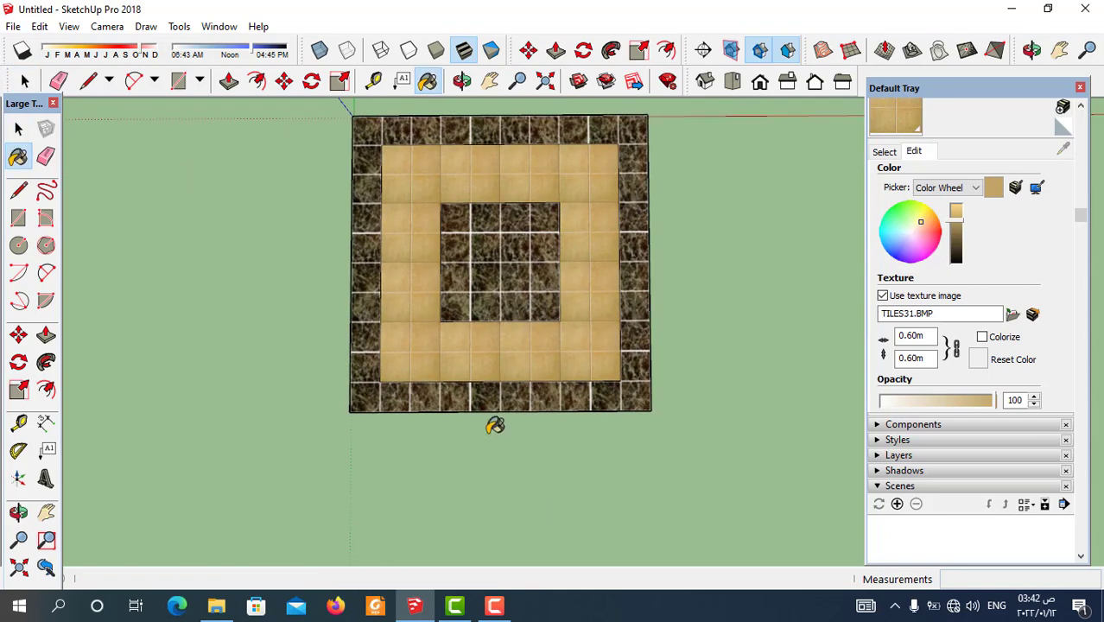
scroll(514, 440, down, 1)
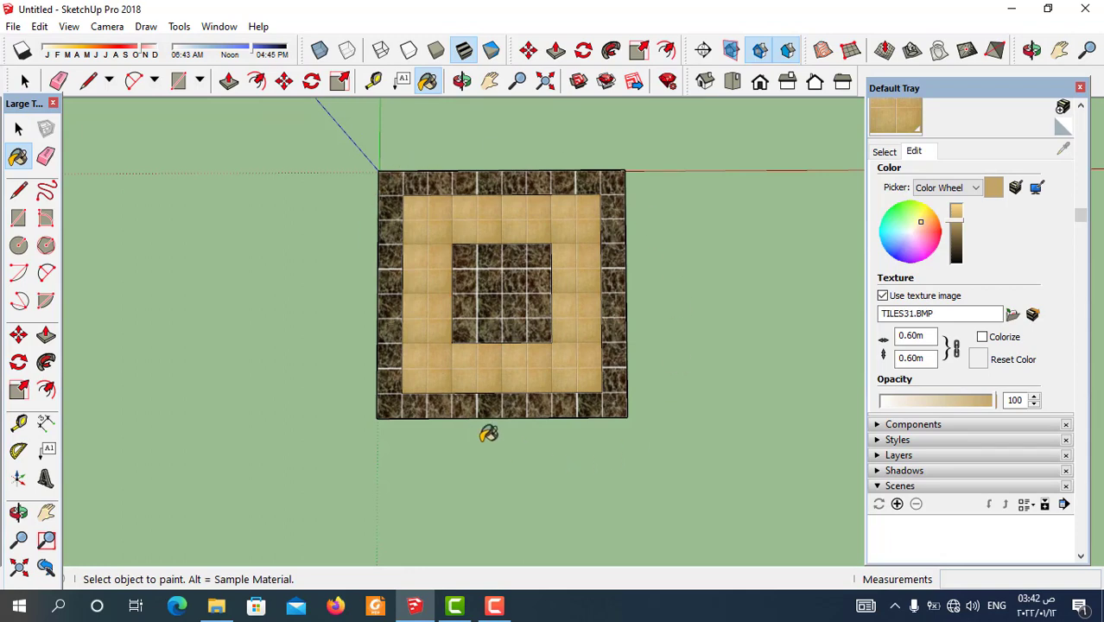
mouse_move(505, 451)
middle_down()
mouse_move(525, 431)
mouse_move(525, 458)
mouse_move(500, 461)
mouse_move(414, 284)
middle_up()
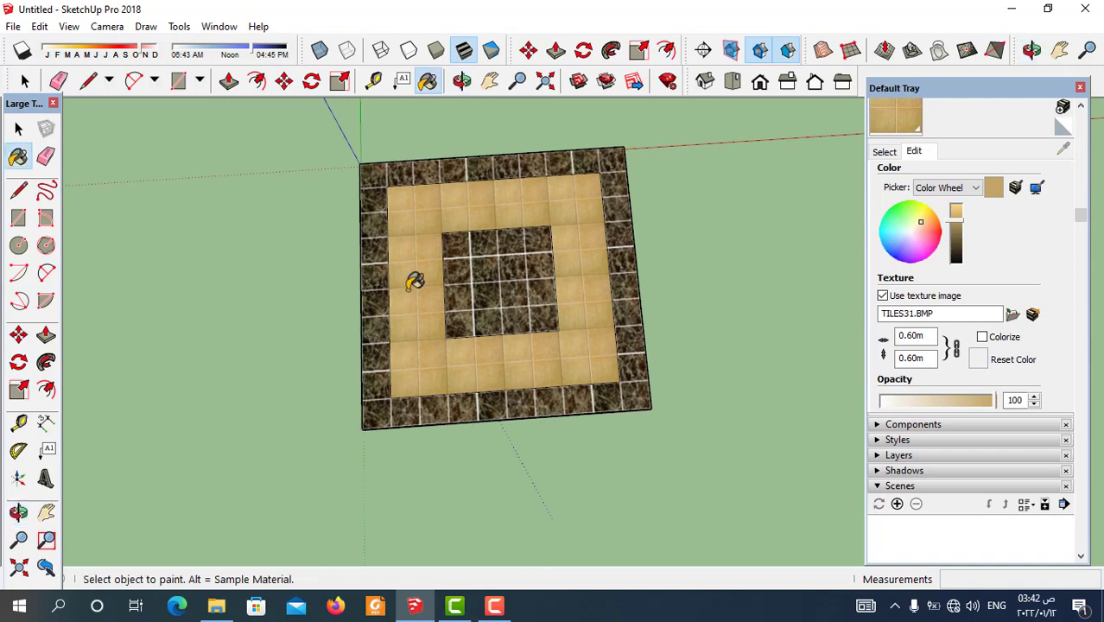
middle_drag(716, 349, 606, 364)
scroll(605, 364, up, 3)
scroll(602, 364, down, 3)
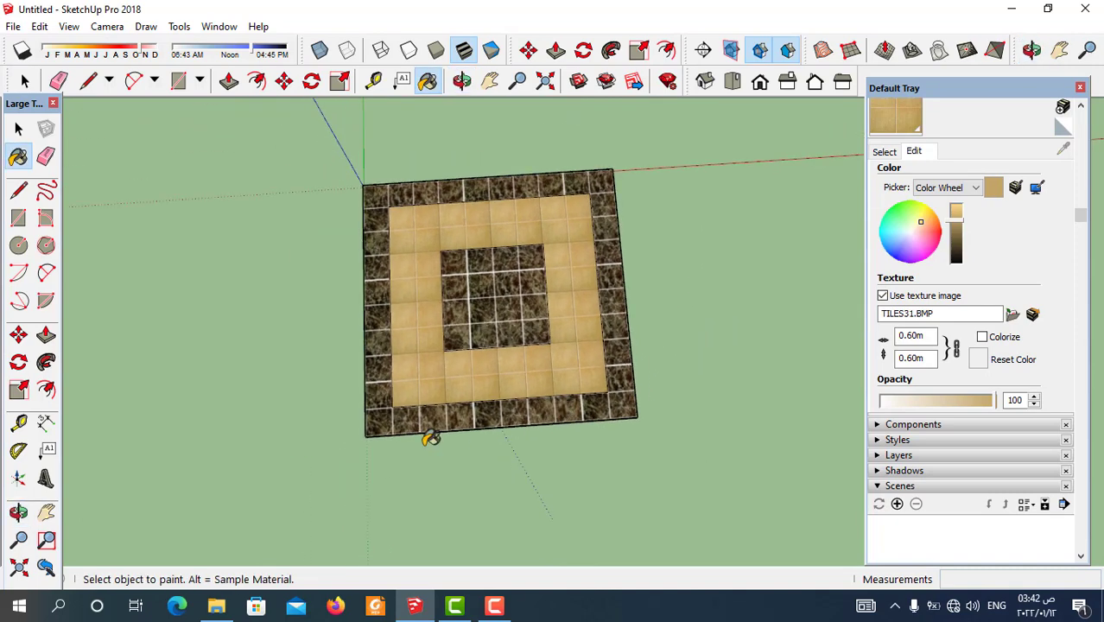
mouse_move(427, 433)
middle_down()
mouse_move(417, 232)
mouse_move(345, 363)
mouse_move(379, 190)
middle_up()
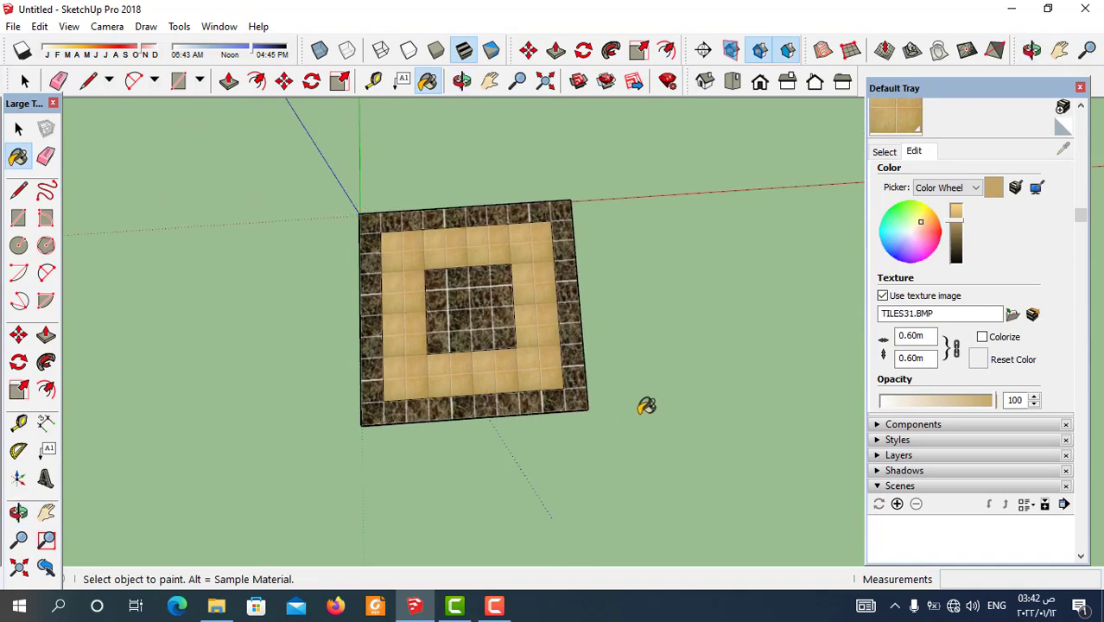
mouse_move(518, 229)
middle_down()
mouse_move(584, 422)
mouse_move(556, 379)
middle_up()
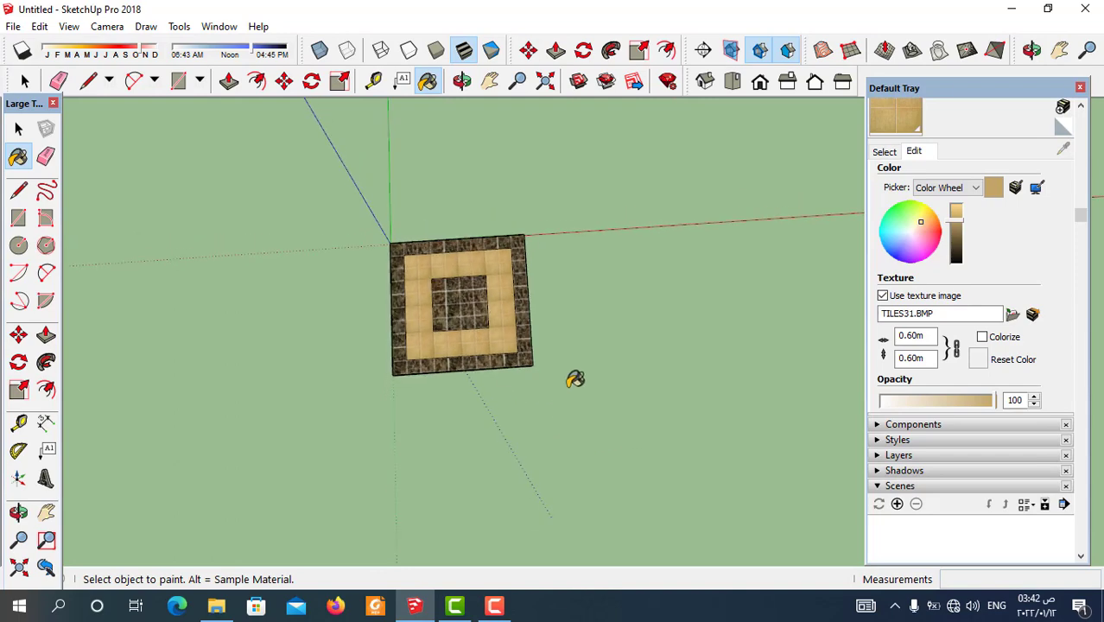
- Zoom in close on the beige 0.60 m tile ring beside the marble centre
scroll(494, 311, up, 3)
mouse_move(468, 300)
middle_down()
mouse_move(453, 362)
mouse_move(403, 283)
mouse_move(467, 419)
mouse_move(381, 185)
middle_up()
scroll(411, 291, up, 1)
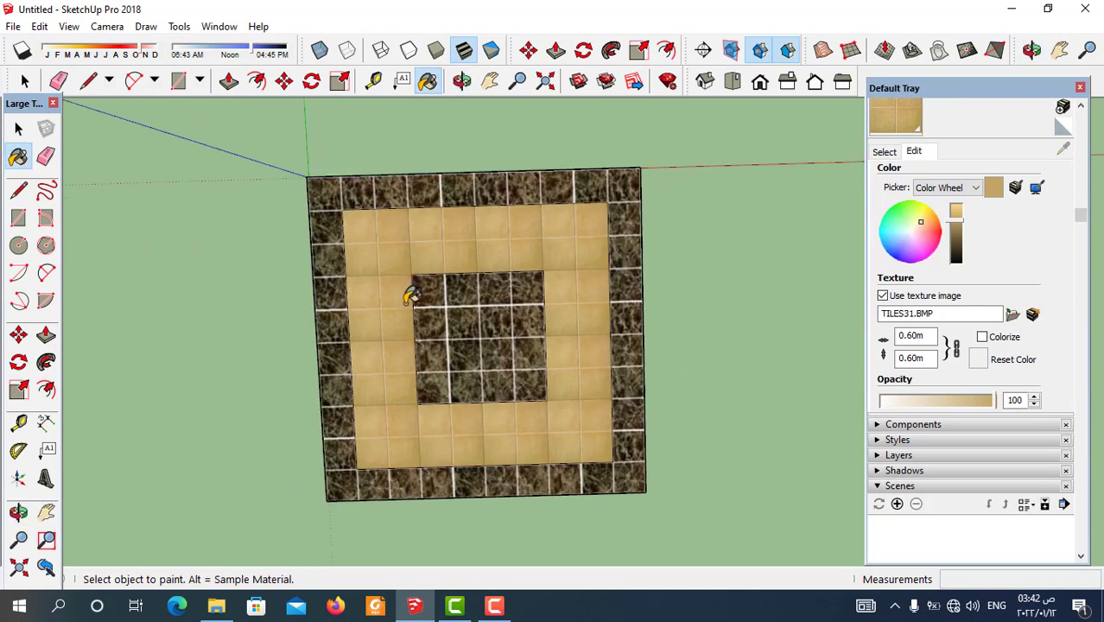
scroll(561, 221, up, 2)
scroll(595, 292, up, 1)
scroll(562, 325, up, 1)
scroll(399, 285, up, 1)
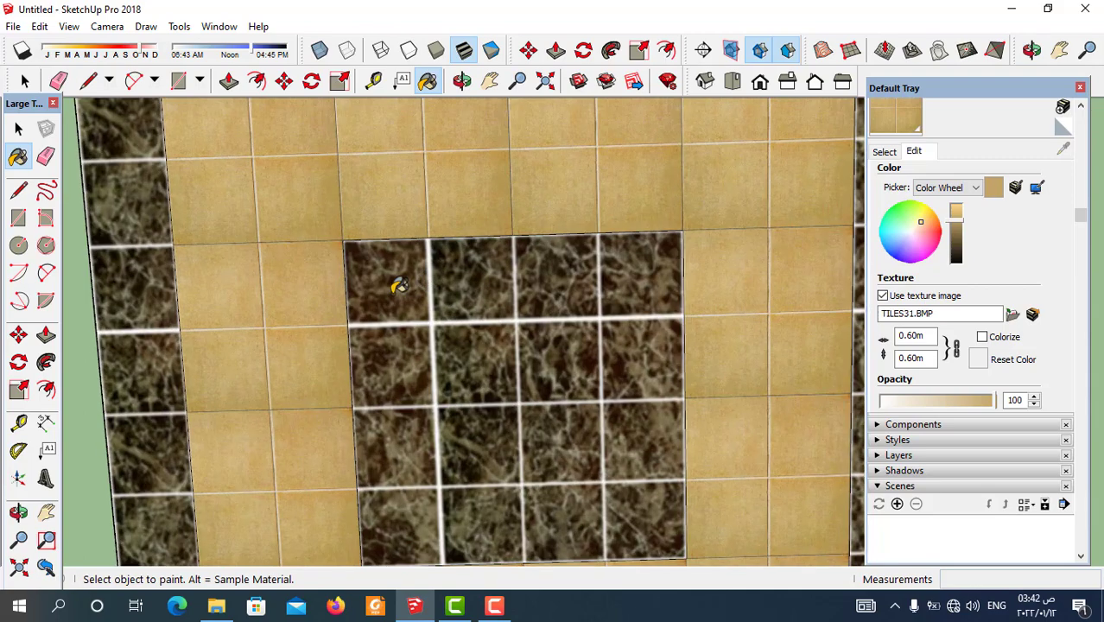
scroll(393, 333, up, 1)
scroll(393, 334, down, 3)
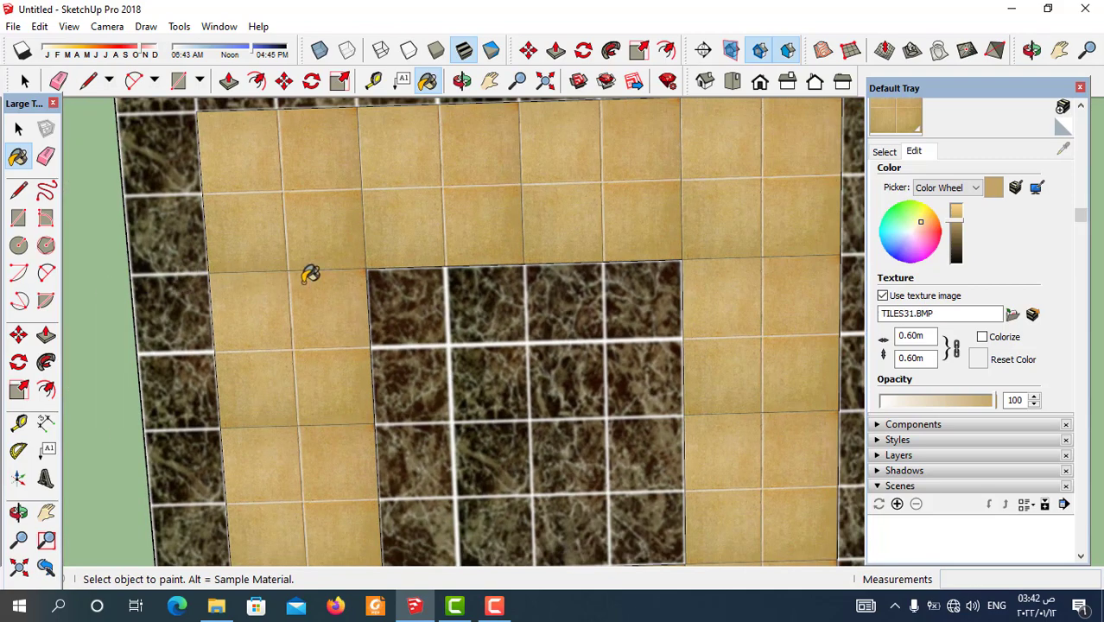
scroll(172, 293, up, 1)
scroll(173, 293, down, 1)
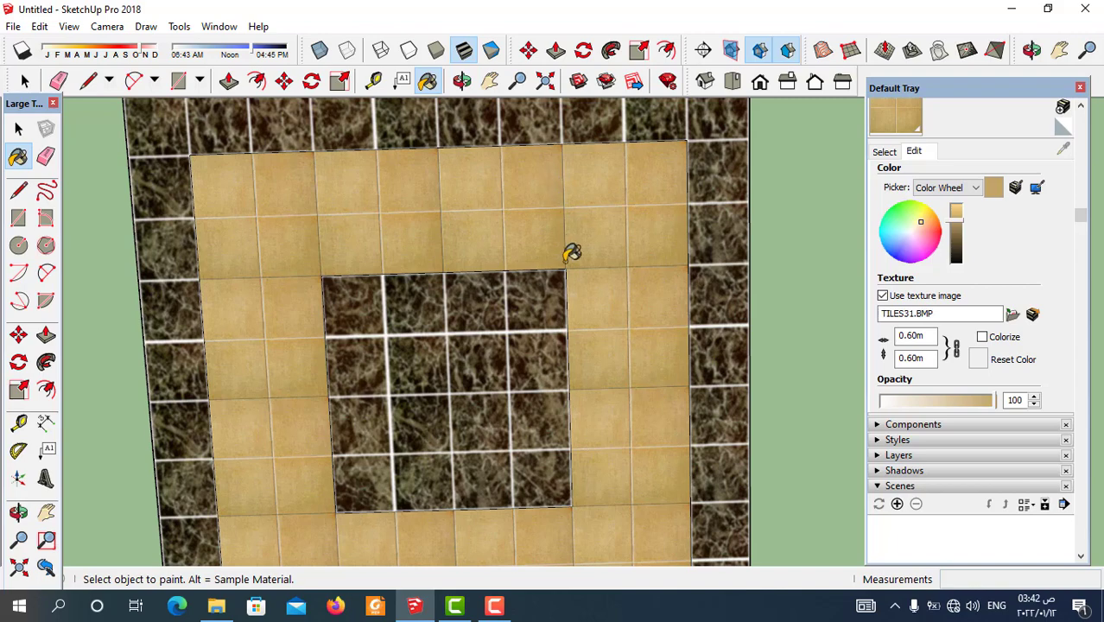
scroll(567, 363, up, 1)
scroll(569, 393, down, 1)
scroll(581, 288, down, 1)
scroll(572, 311, up, 2)
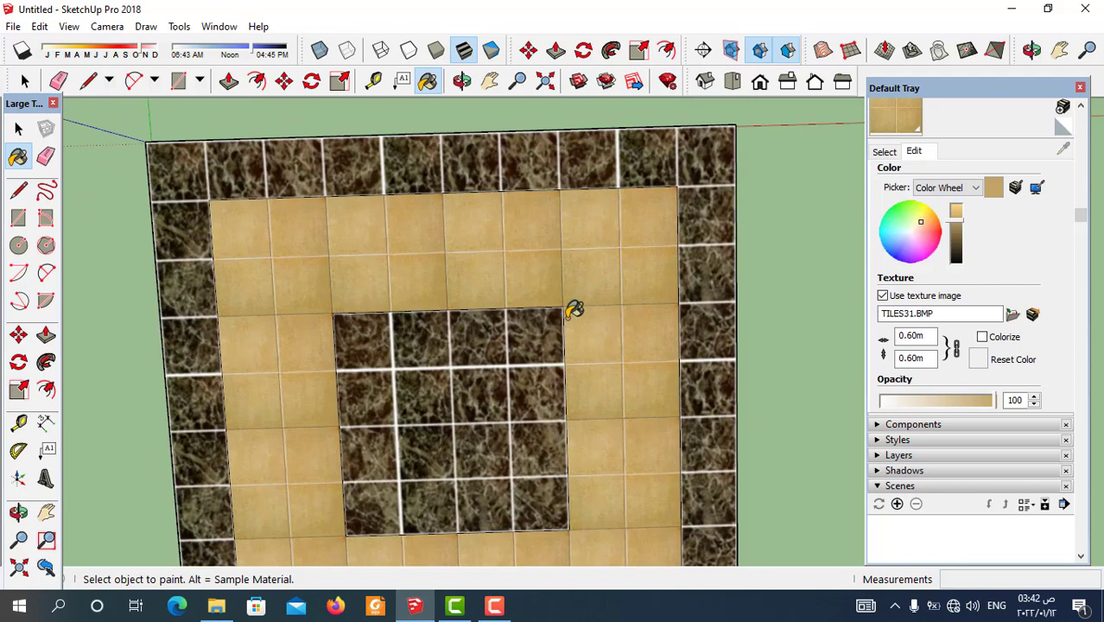
scroll(481, 149, up, 1)
- Use the Tape Measure from a beige tile's grout corner, reading a 0.13 m length
click(373, 80)
scroll(436, 266, up, 1)
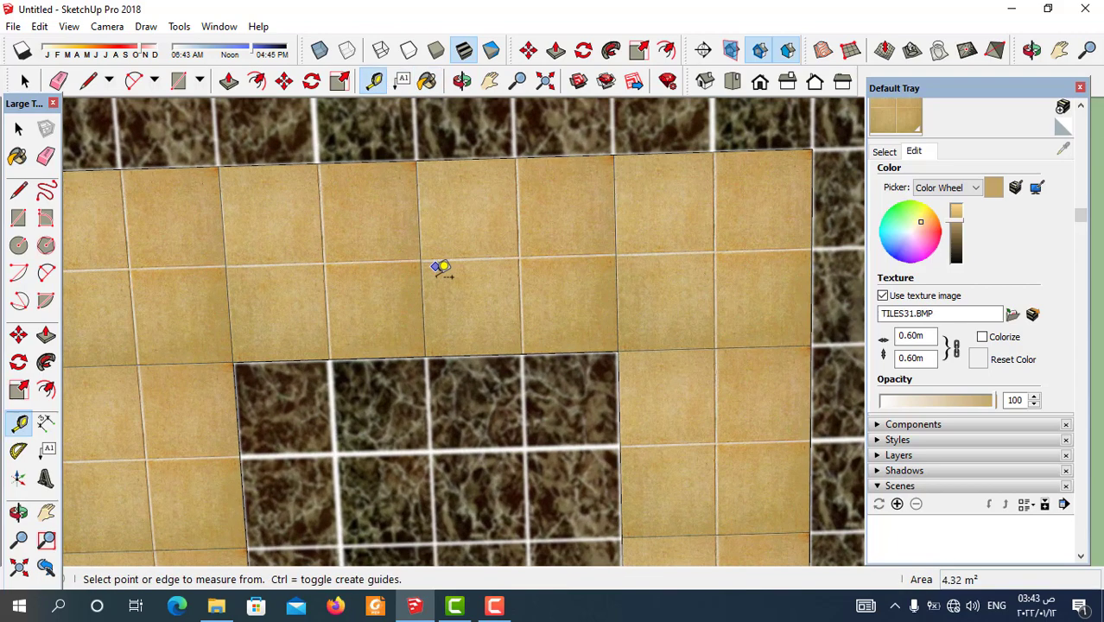
scroll(420, 250, up, 1)
click(418, 258)
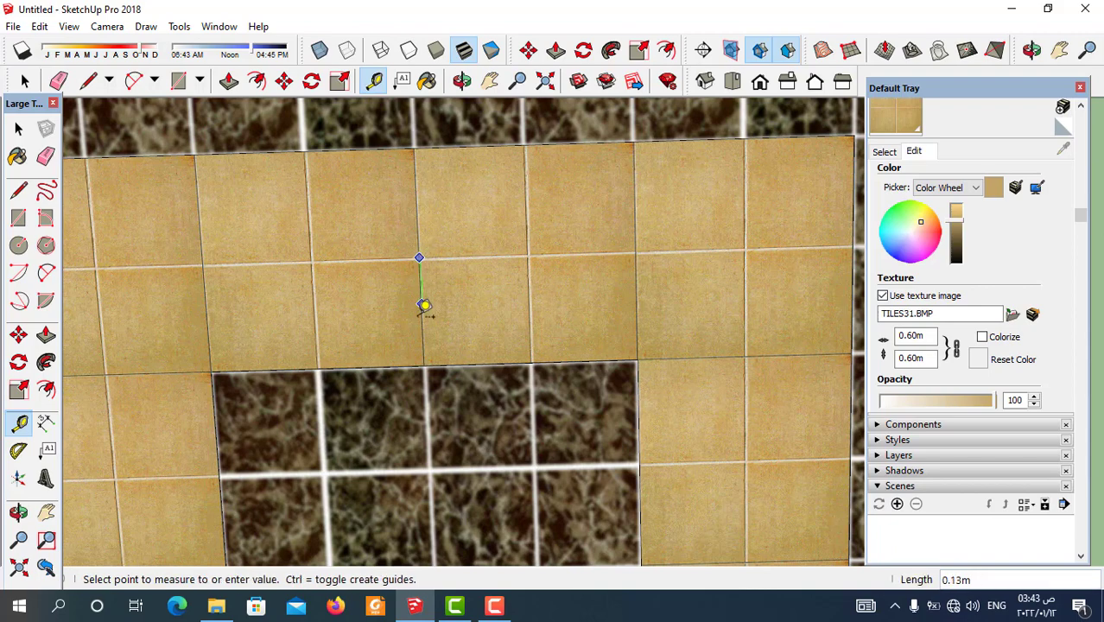